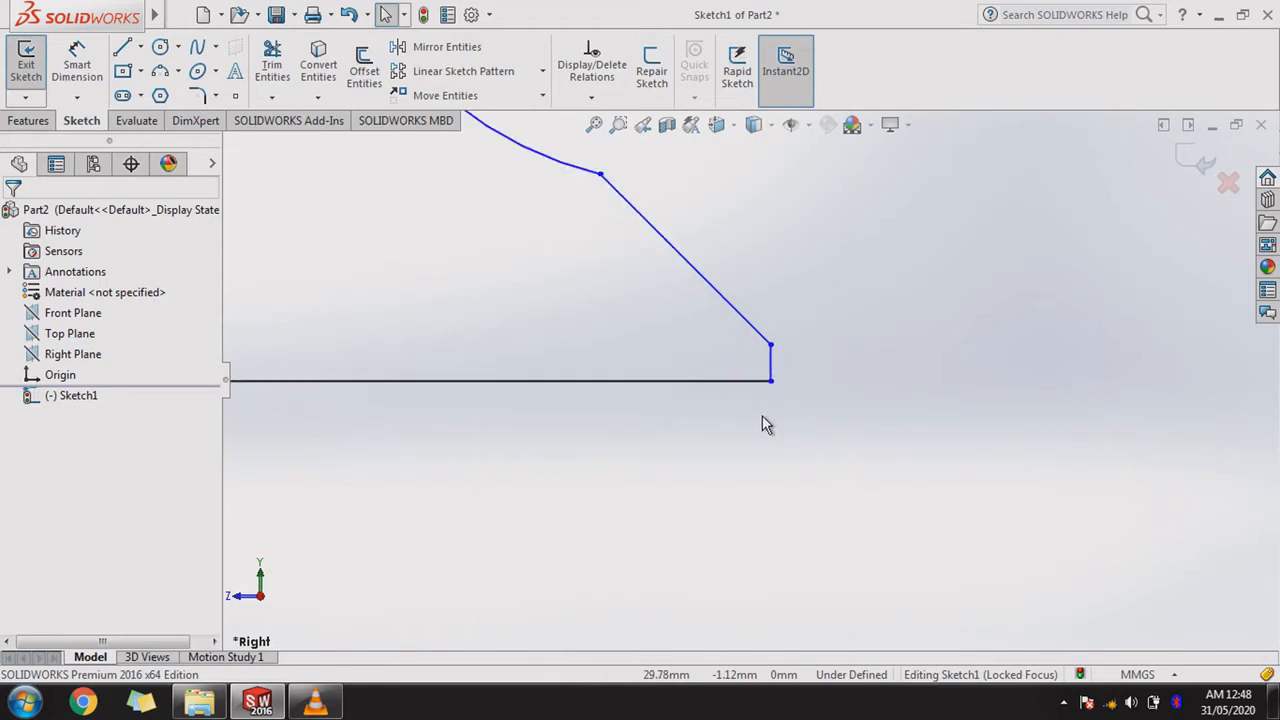
Dimension the profile's long vertical line from the origin to 85.55 mm.
{"action": "scroll", "coordinate": [762, 425], "scroll_direction": "up", "scroll_amount": 6}
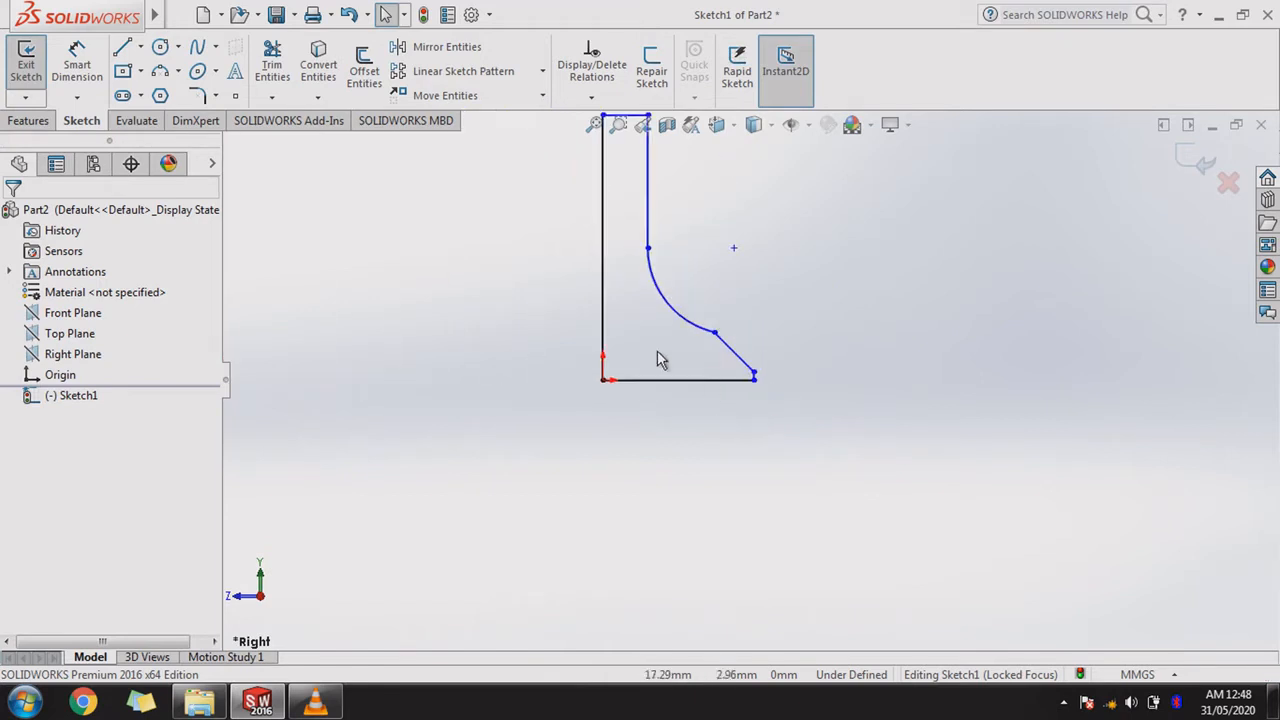
{"action": "scroll", "coordinate": [736, 296], "scroll_direction": "up", "scroll_amount": 3}
{"action": "scroll", "coordinate": [736, 302], "scroll_direction": "down", "scroll_amount": 5}
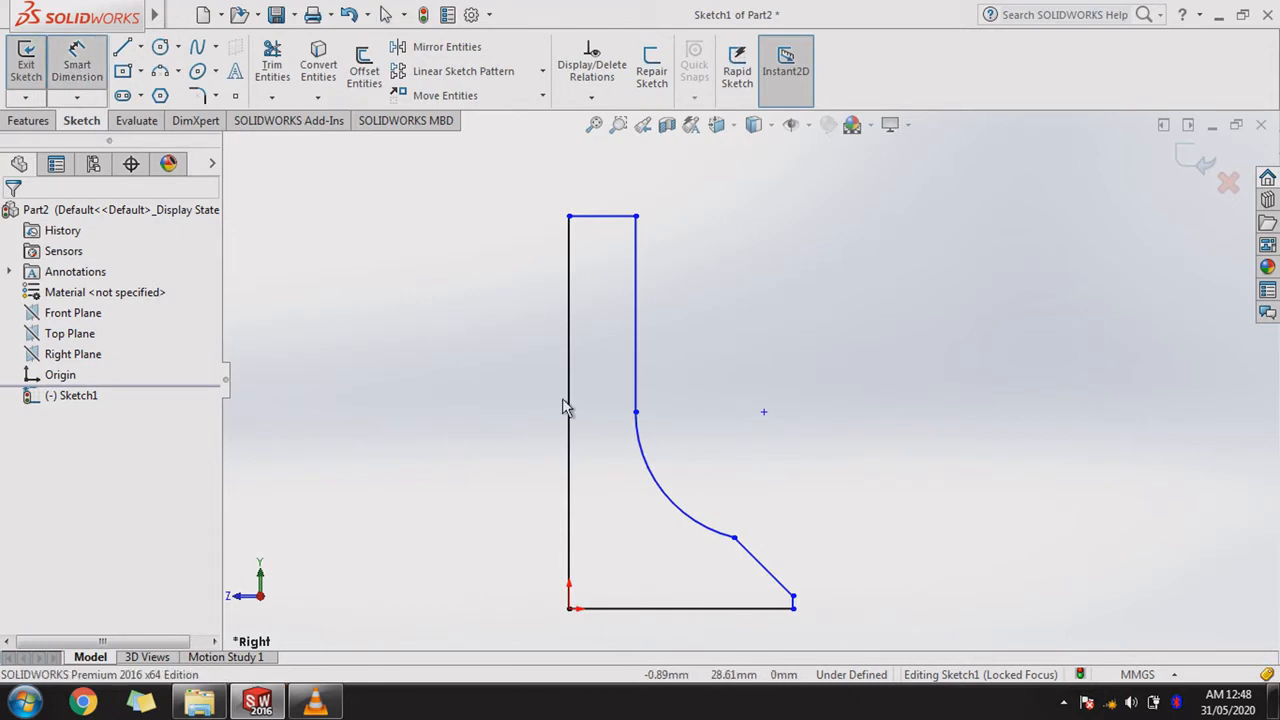
{"action": "left_click", "coordinate": [566, 408]}
{"action": "left_click", "coordinate": [523, 406]}
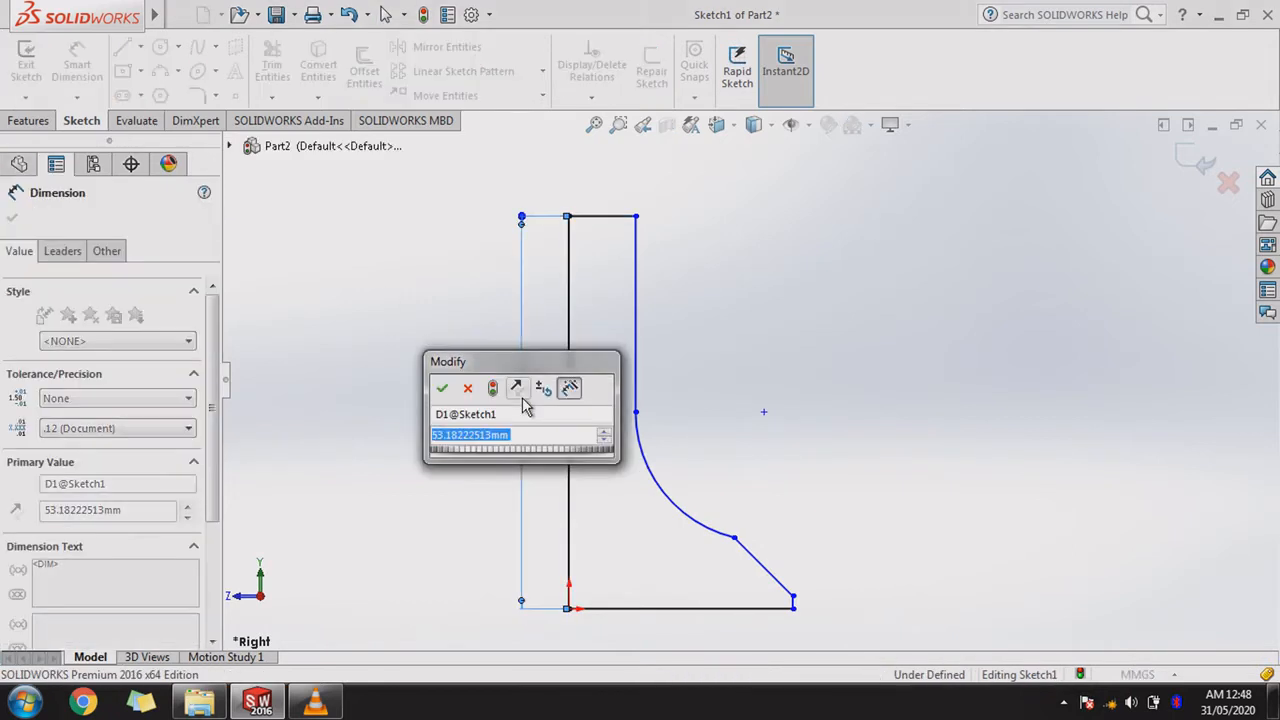
{"action": "type", "text": "85.55"}
{"action": "key", "text": "Return"}
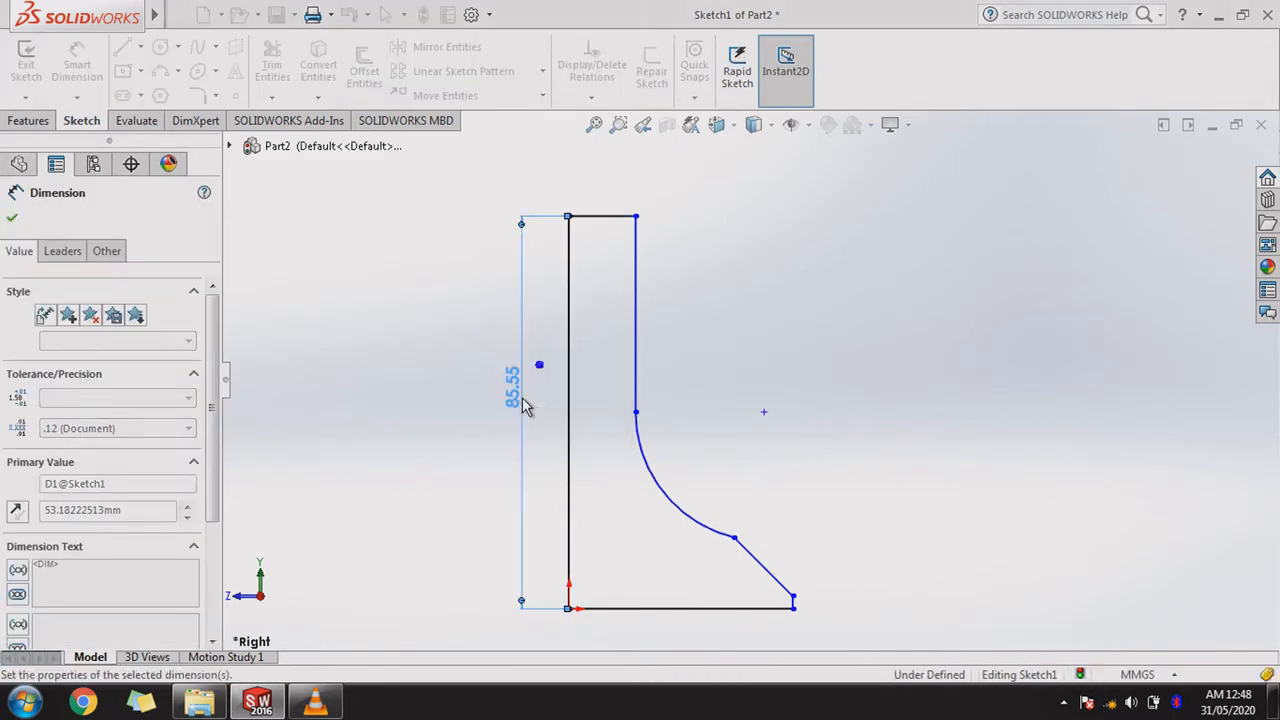
Dimension the profile's short top line to 3.18 mm and its horizontal base line to 26.67 mm.
{"action": "left_click", "coordinate": [596, 232]}
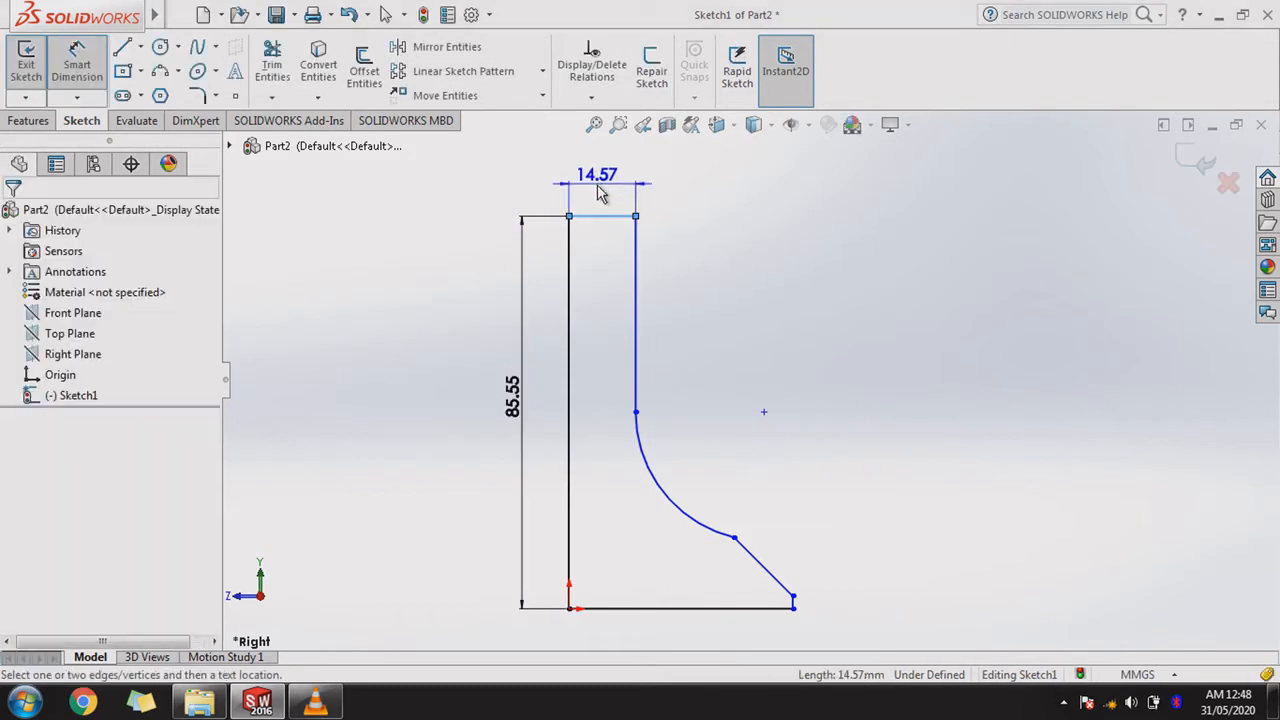
{"action": "left_click", "coordinate": [600, 194]}
{"action": "type", "text": "3.18"}
{"action": "key", "text": "Return"}
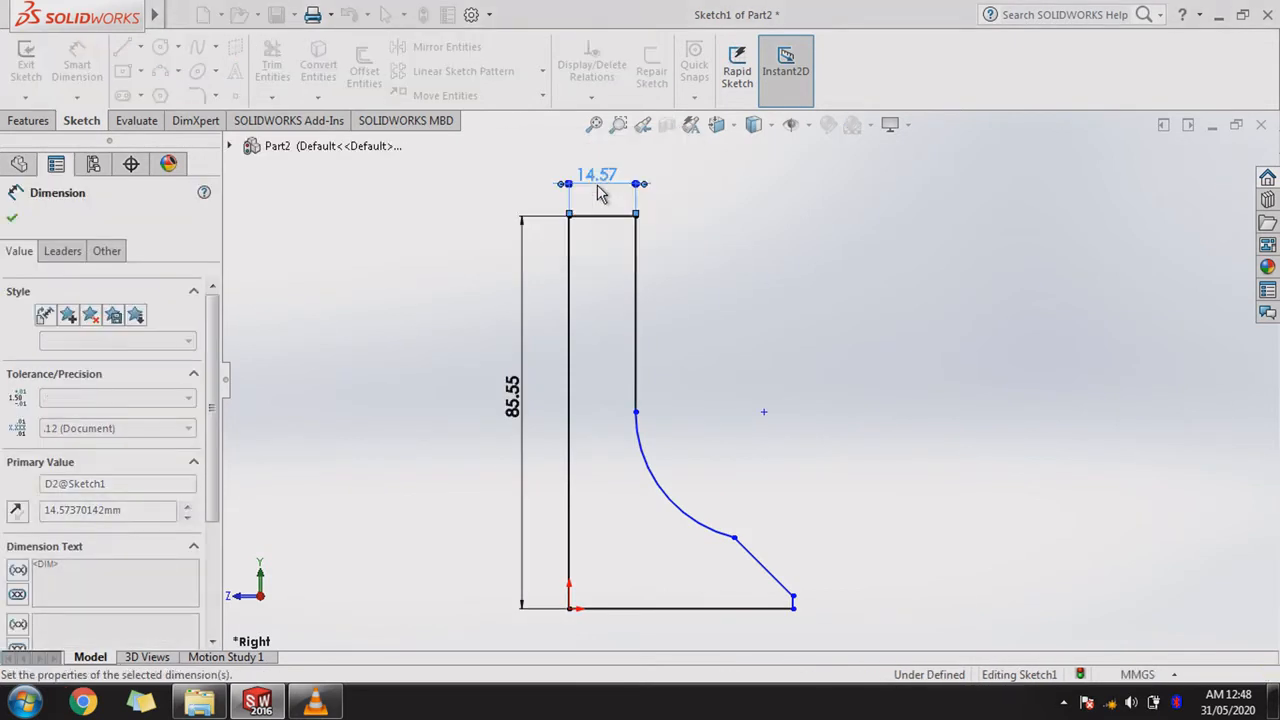
{"action": "left_click", "coordinate": [654, 608]}
{"action": "left_click", "coordinate": [617, 640]}
{"action": "type", "text": "26.67"}
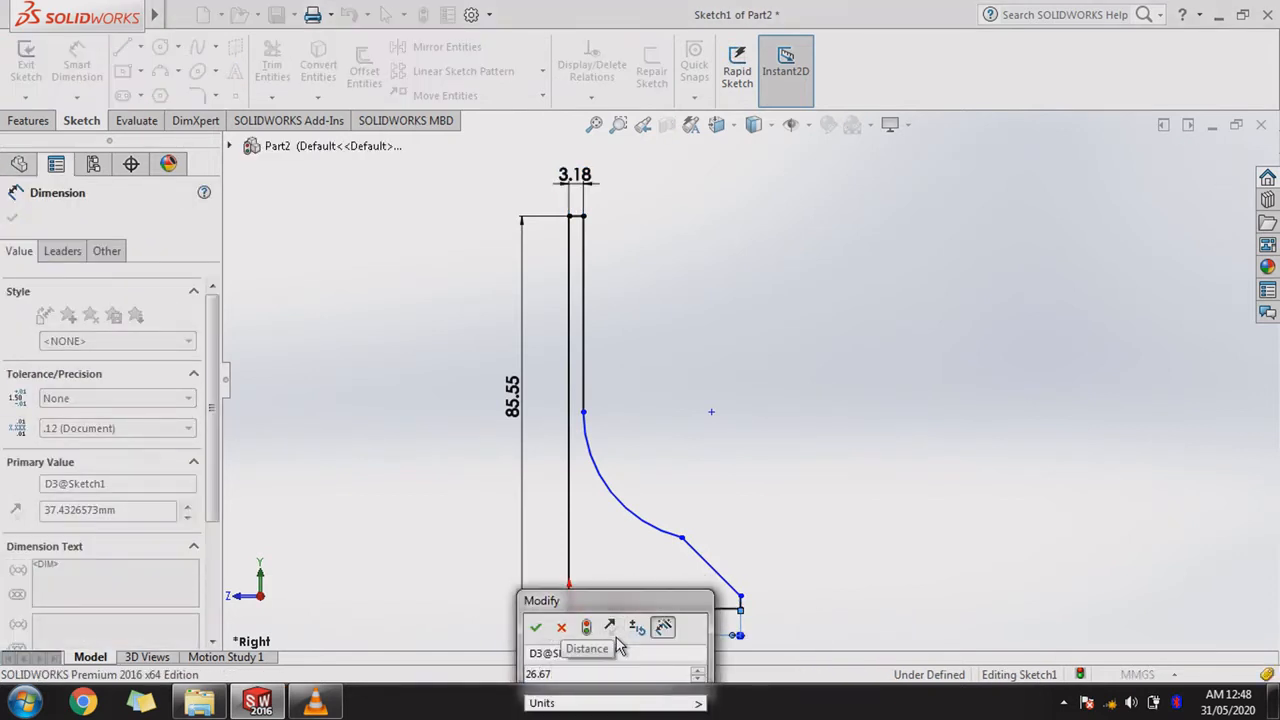
{"action": "key", "text": "Return"}
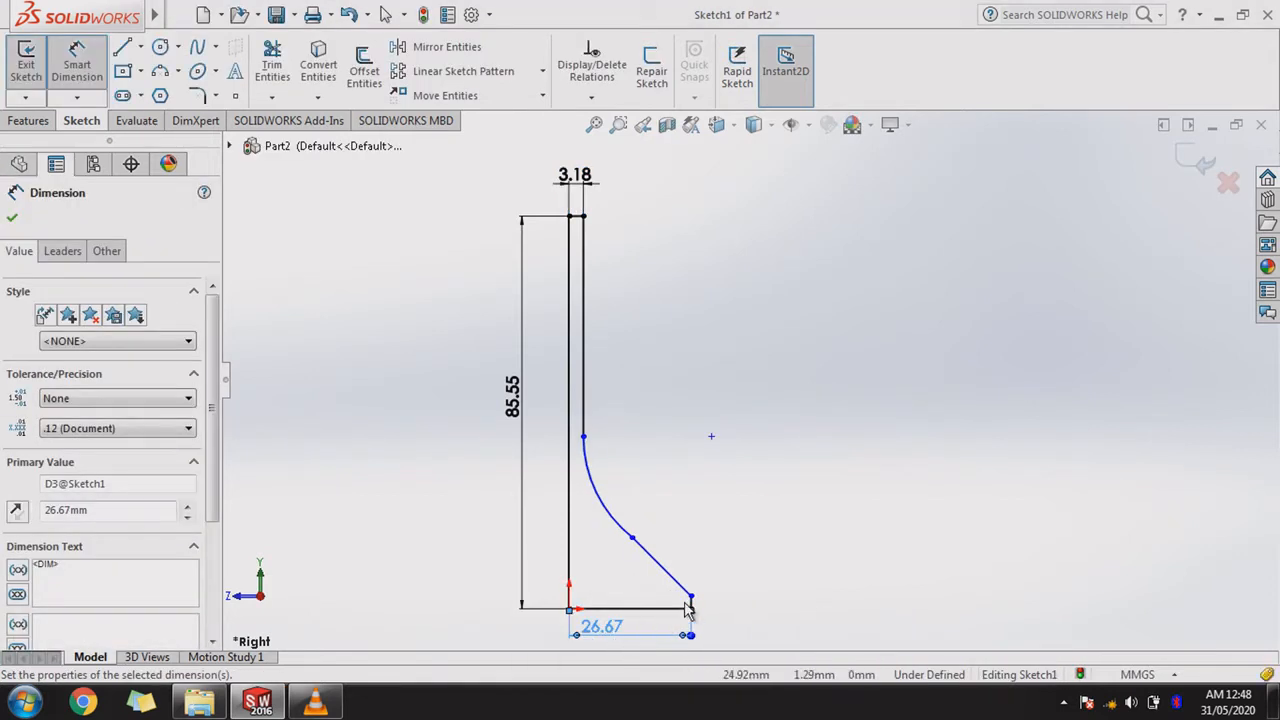
Dimension the short vertical line at the outer end of the base to 1.27 mm.
{"action": "scroll", "coordinate": [749, 640], "scroll_direction": "down", "scroll_amount": 5}
{"action": "left_click", "coordinate": [661, 470]}
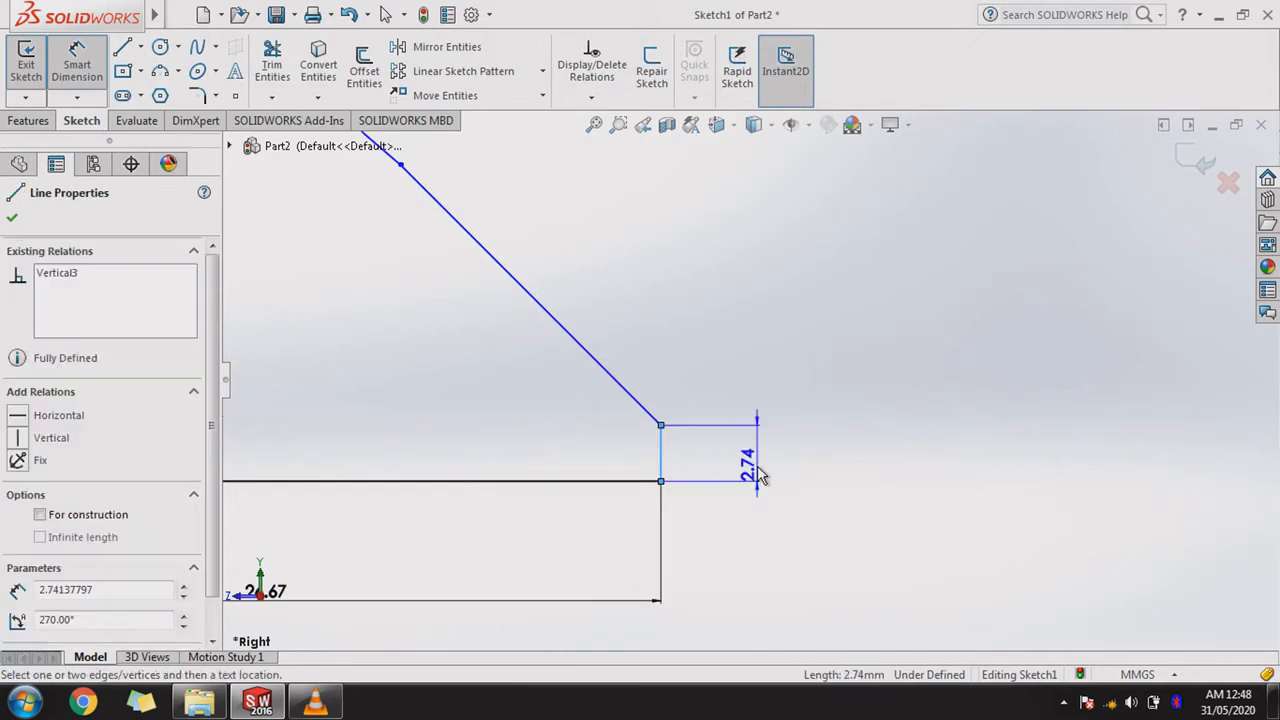
{"action": "left_click", "coordinate": [757, 462]}
{"action": "type", "text": "1.27"}
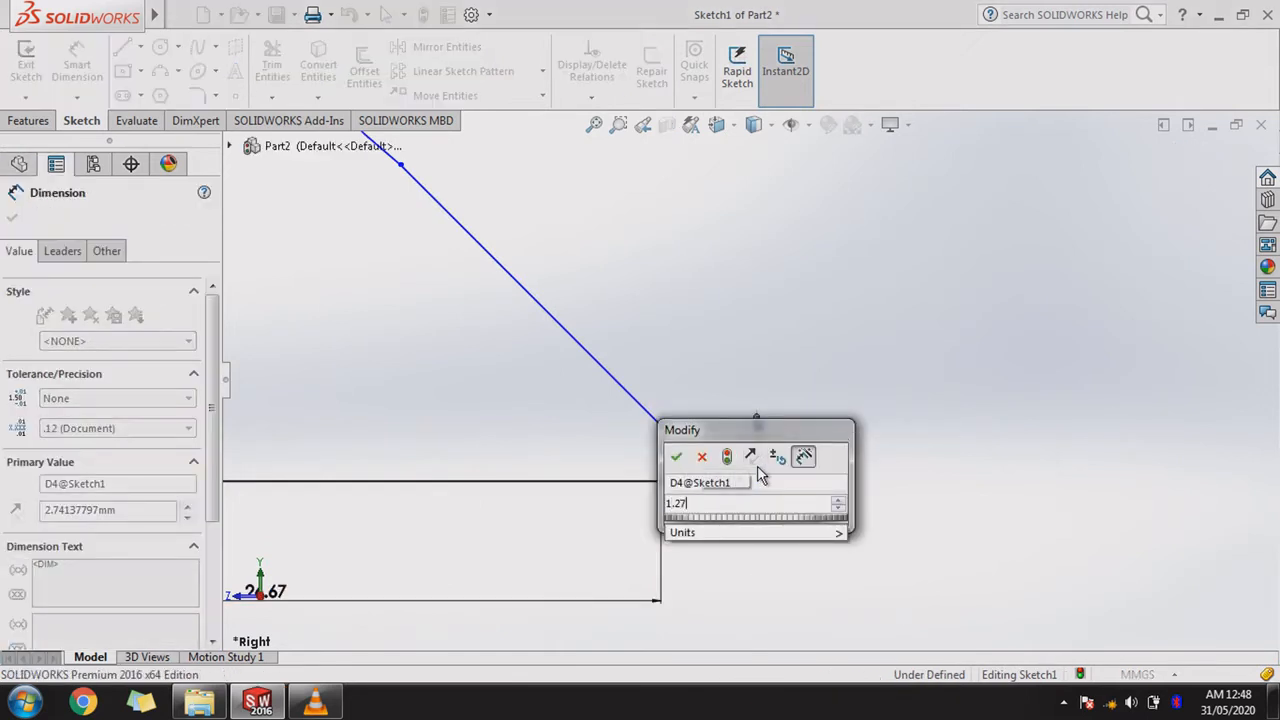
{"action": "key", "text": "Return"}
{"action": "scroll", "coordinate": [692, 468], "scroll_direction": "up", "scroll_amount": 6}
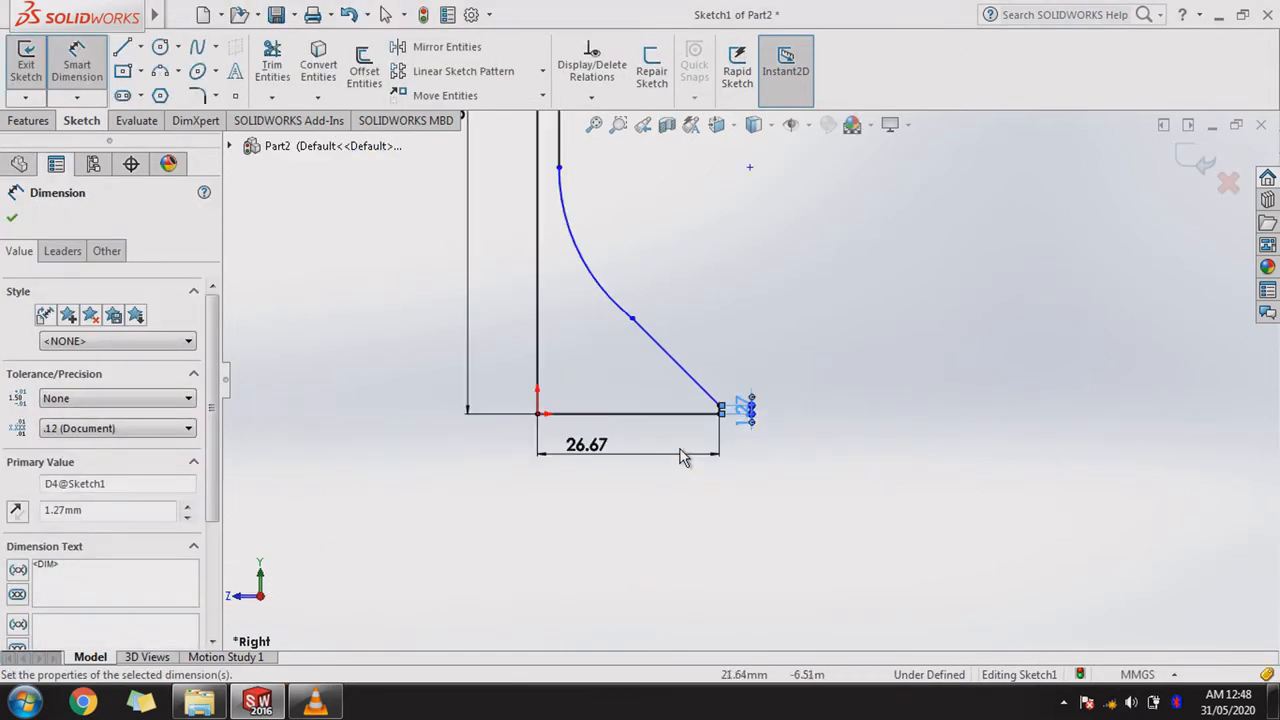
Dimension the height from the base line to the point joining the arc and the sloped line to 3.81 mm.
{"action": "left_click", "coordinate": [632, 320]}
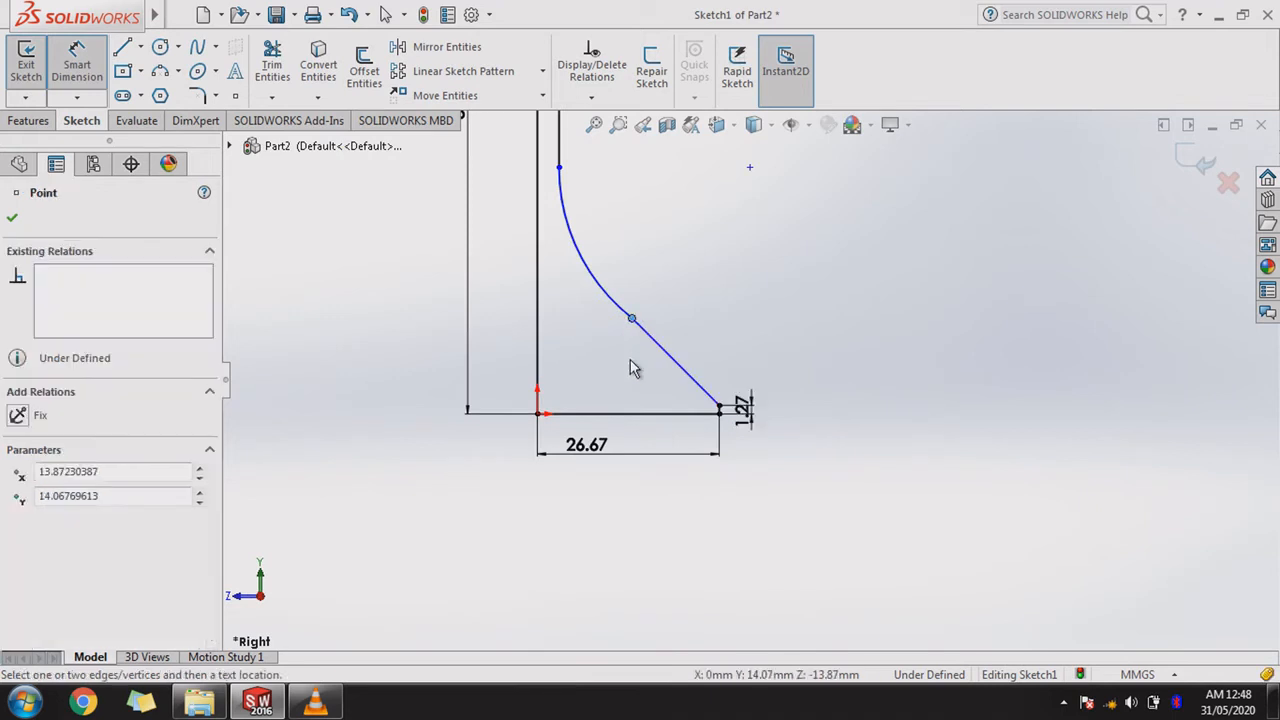
{"action": "left_click", "coordinate": [648, 413]}
{"action": "left_click", "coordinate": [878, 371]}
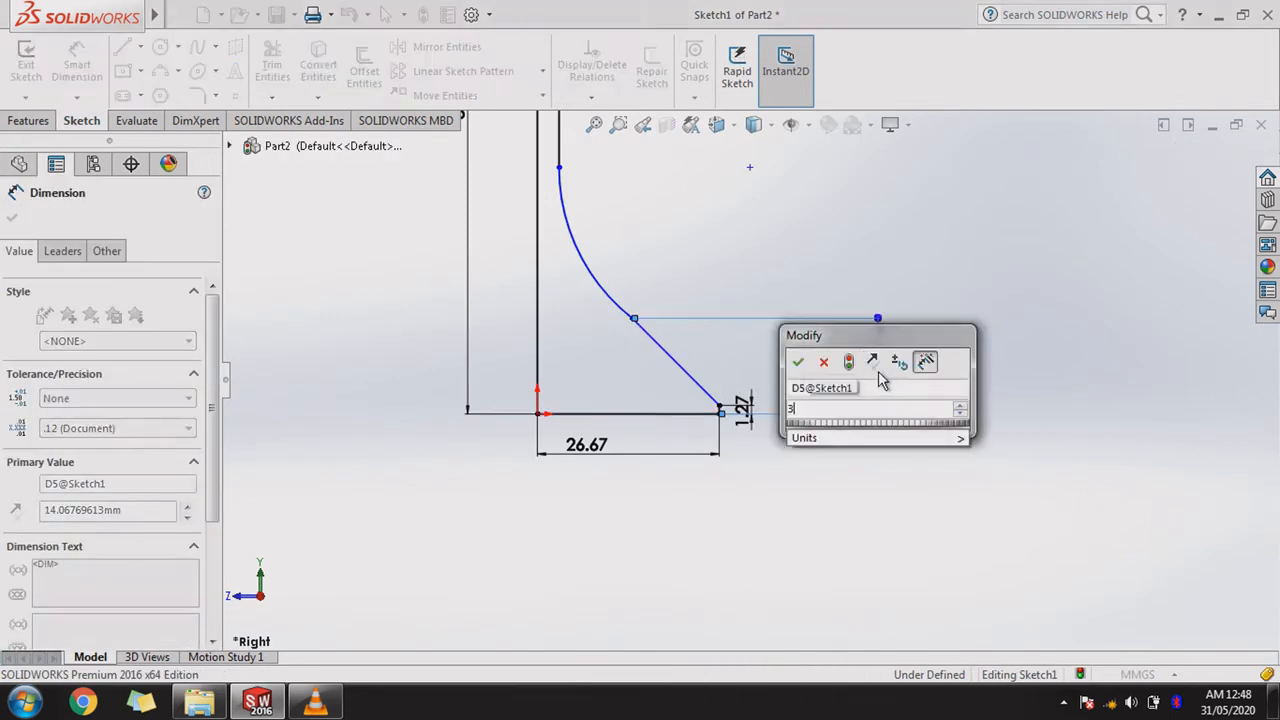
{"action": "type", "text": "3.81"}
{"action": "key", "text": "Return"}
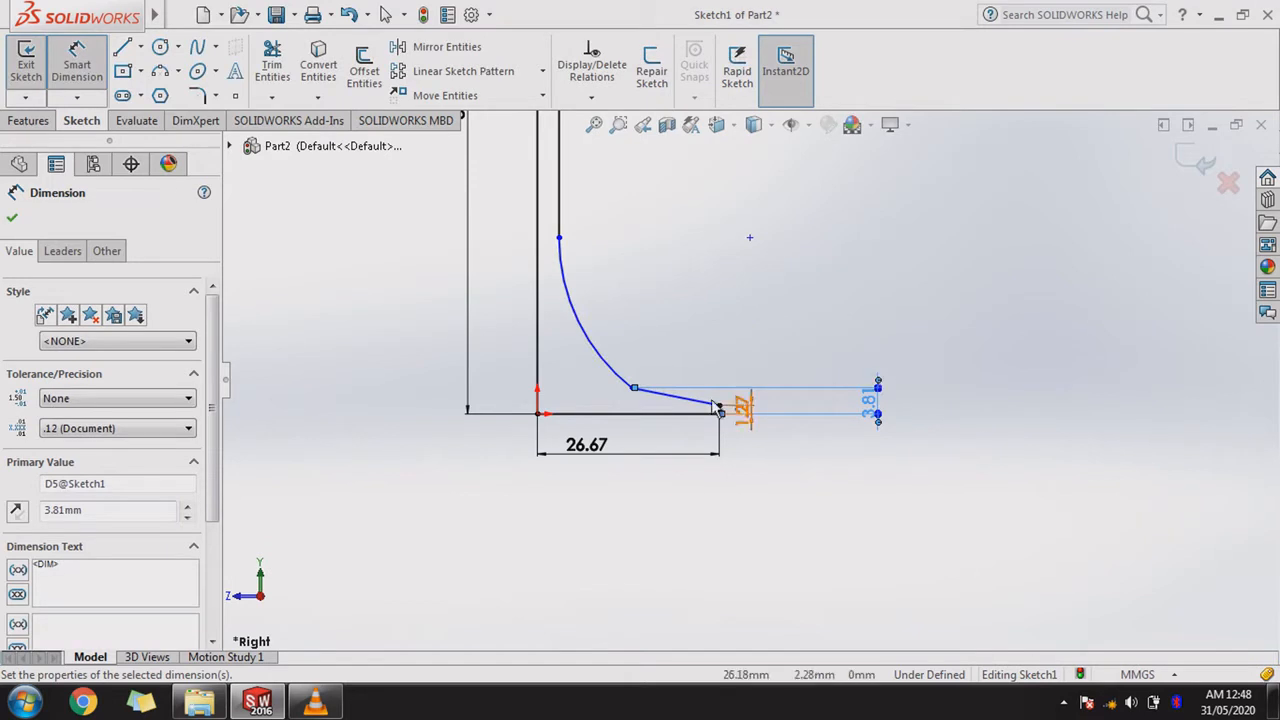
Dimension the angle between the sloped line and the base line to 45 degrees.
{"action": "scroll", "coordinate": [710, 415], "scroll_direction": "down", "scroll_amount": 4}
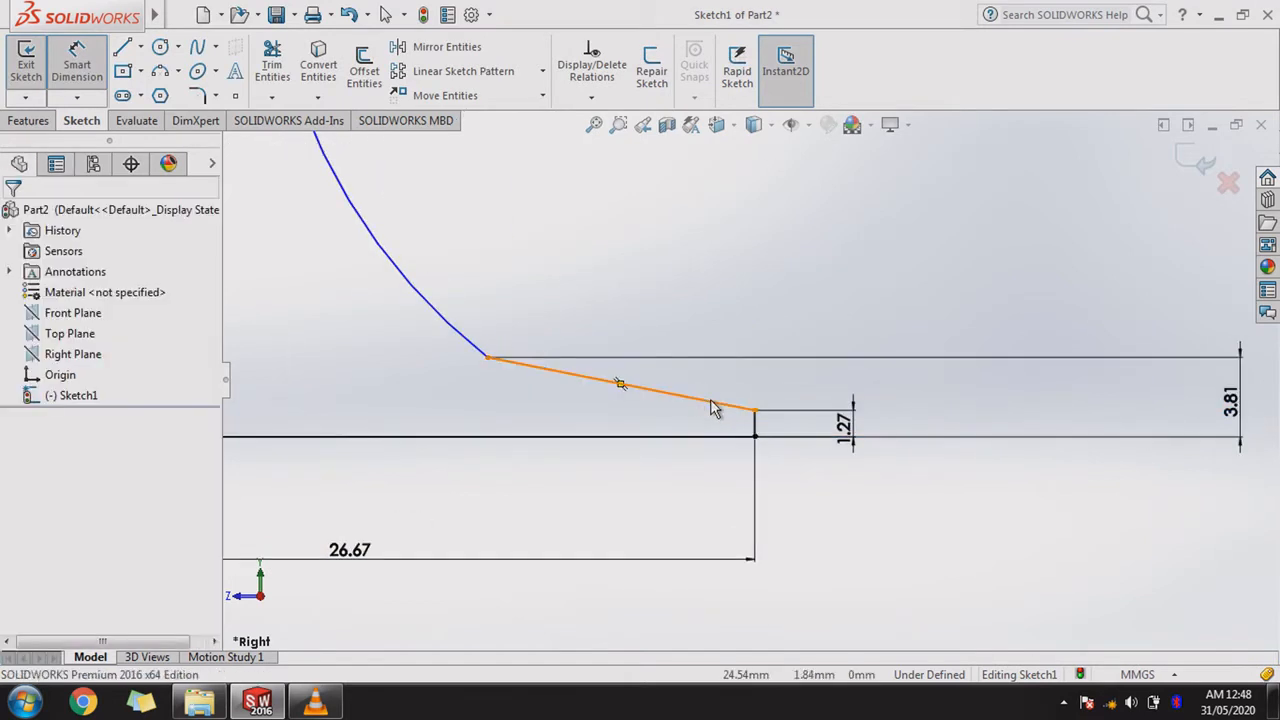
{"action": "left_click", "coordinate": [714, 405]}
{"action": "left_click", "coordinate": [702, 435]}
{"action": "left_click", "coordinate": [702, 435]}
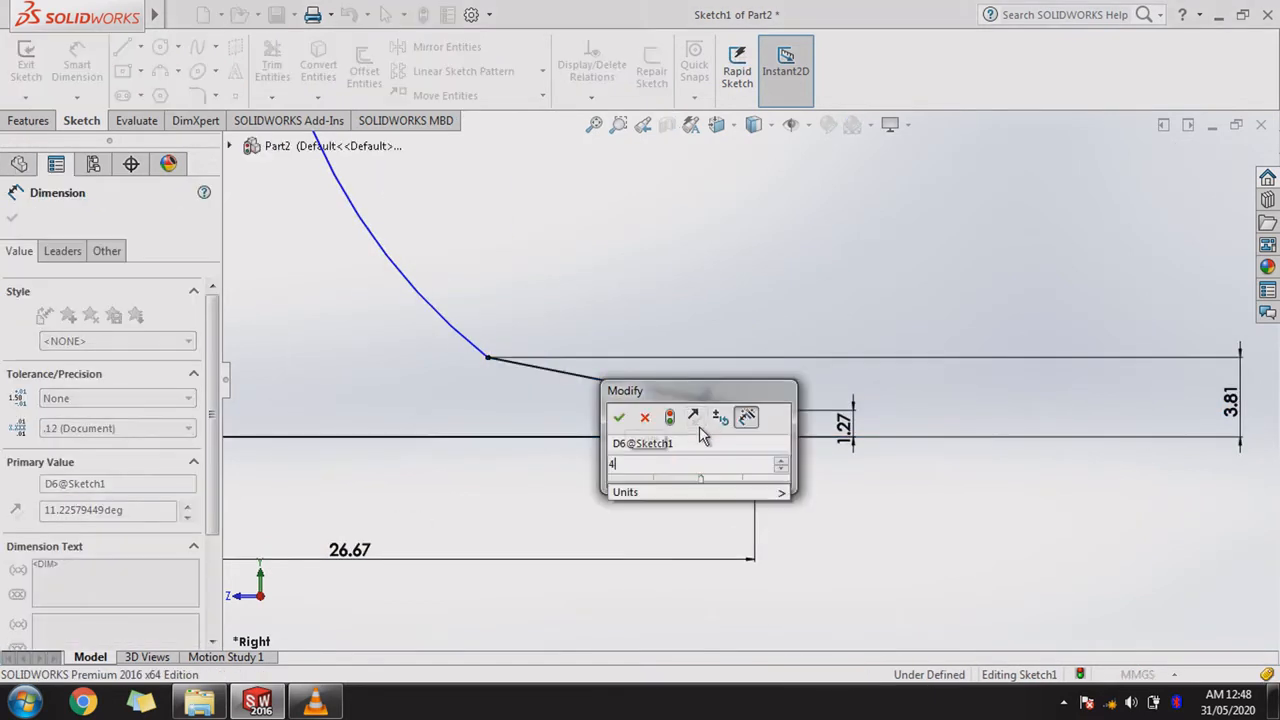
{"action": "type", "text": "45"}
{"action": "key", "text": "Return"}
{"action": "scroll", "coordinate": [699, 426], "scroll_direction": "up", "scroll_amount": 3}
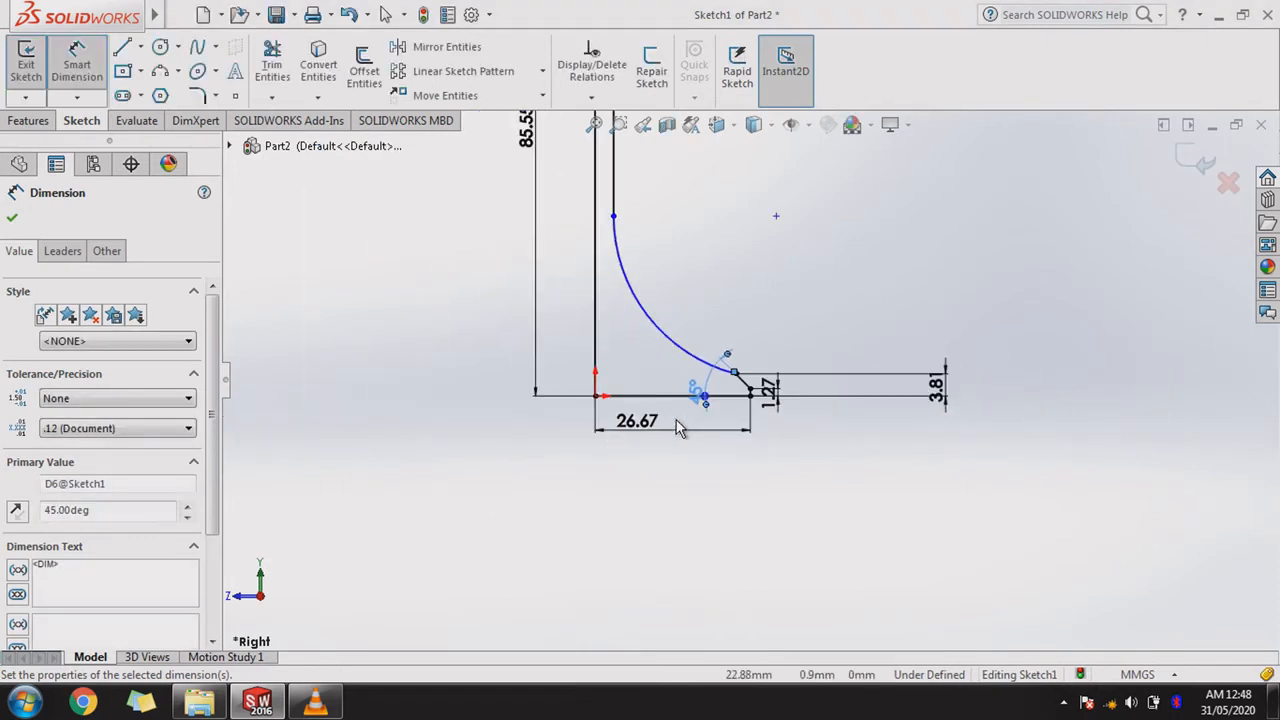
Dimension the concave arc's radius to 15.25 mm and exit the sketch.
{"action": "left_click", "coordinate": [672, 344]}
{"action": "left_click", "coordinate": [688, 285]}
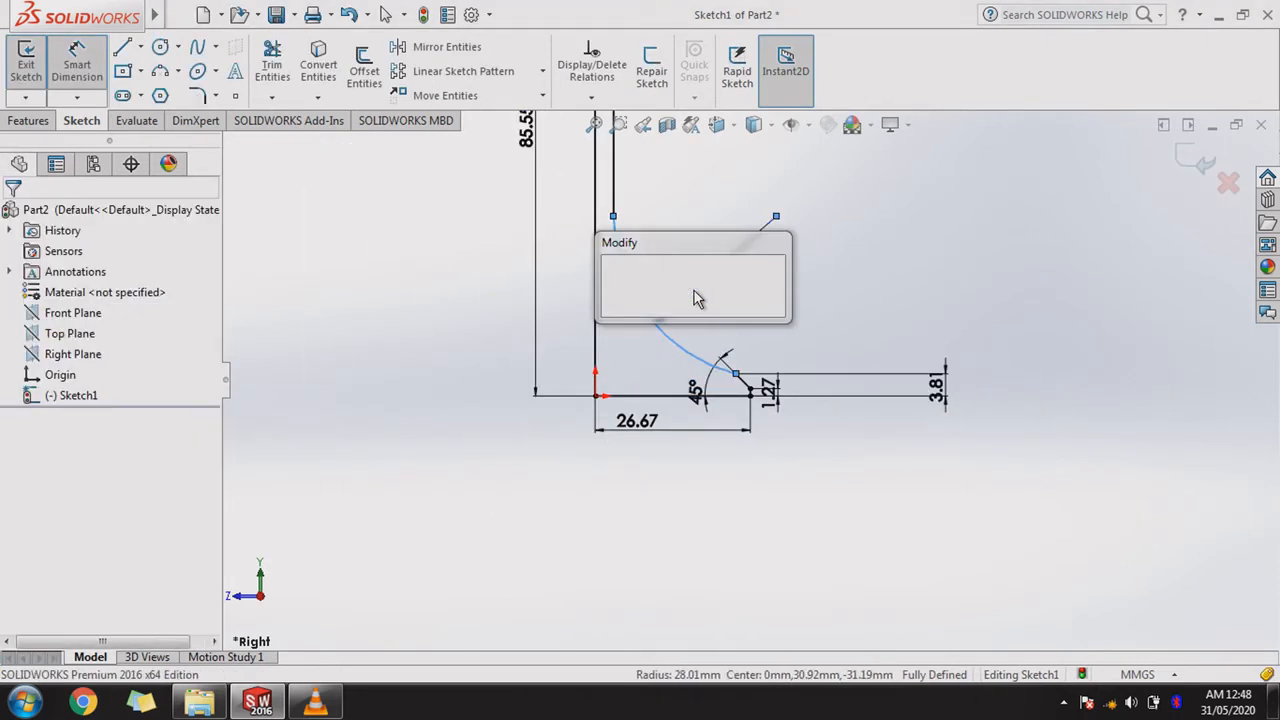
{"action": "type", "text": "15.25"}
{"action": "key", "text": "Return"}
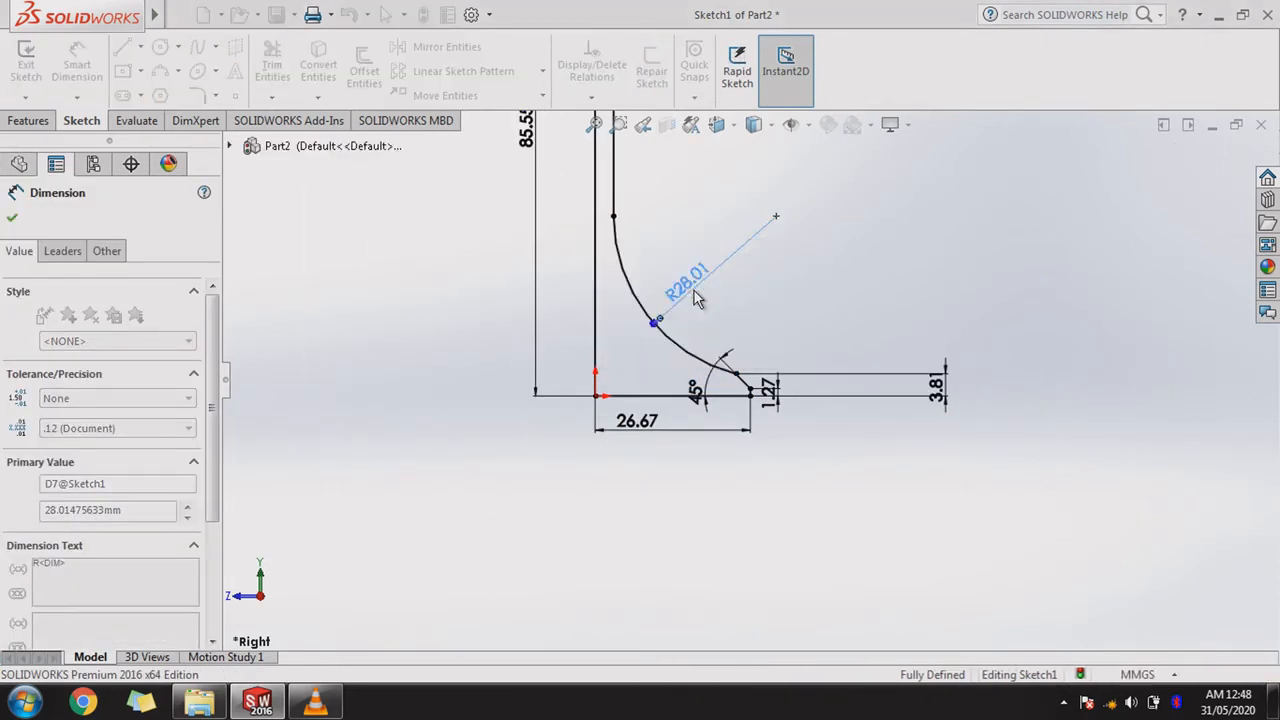
{"action": "scroll", "coordinate": [702, 303], "scroll_direction": "up", "scroll_amount": 3}
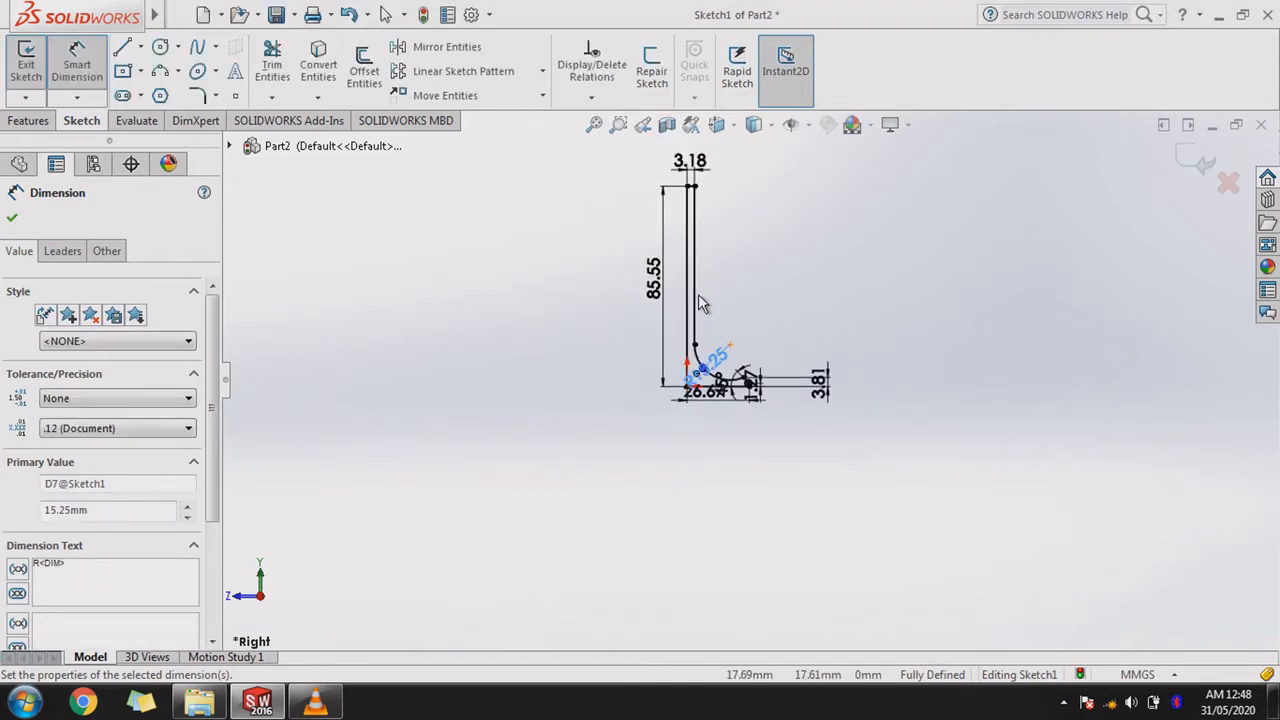
{"action": "left_click", "coordinate": [1185, 165]}
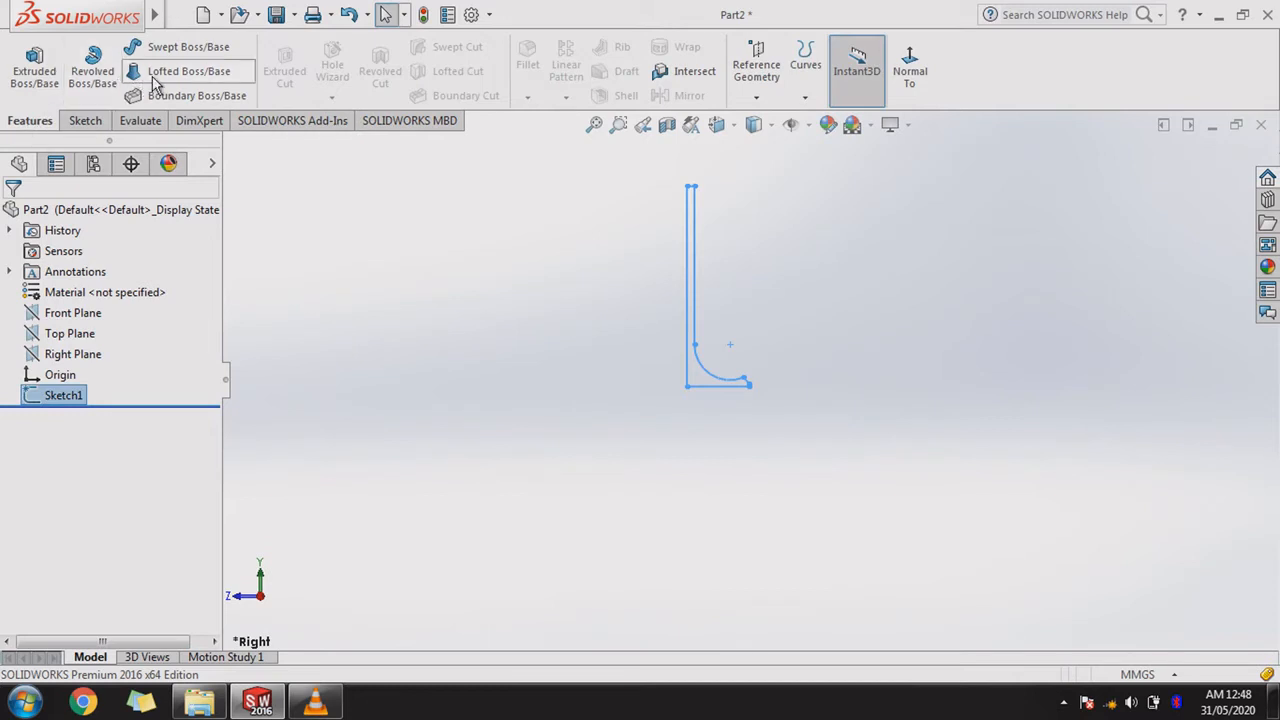
Revolve the profile 360 degrees around its long vertical line to form the solid valve body.
{"action": "left_click", "coordinate": [95, 68]}
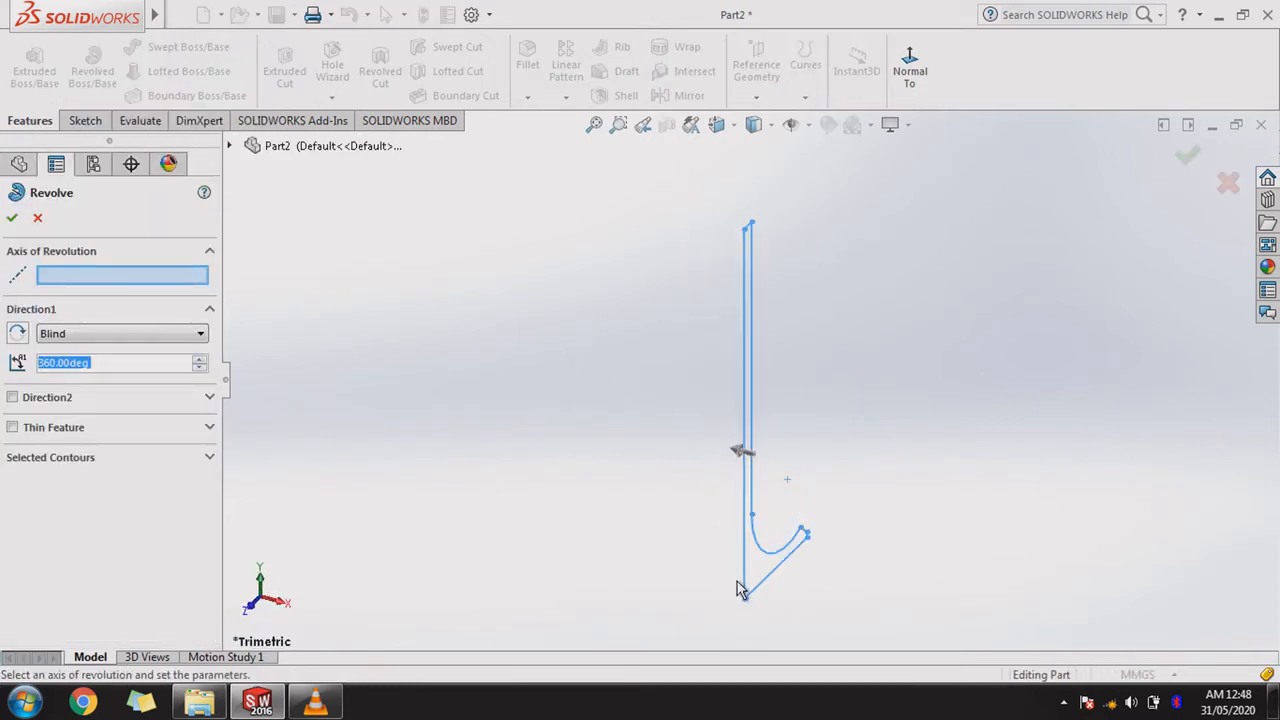
{"action": "left_click", "coordinate": [744, 586]}
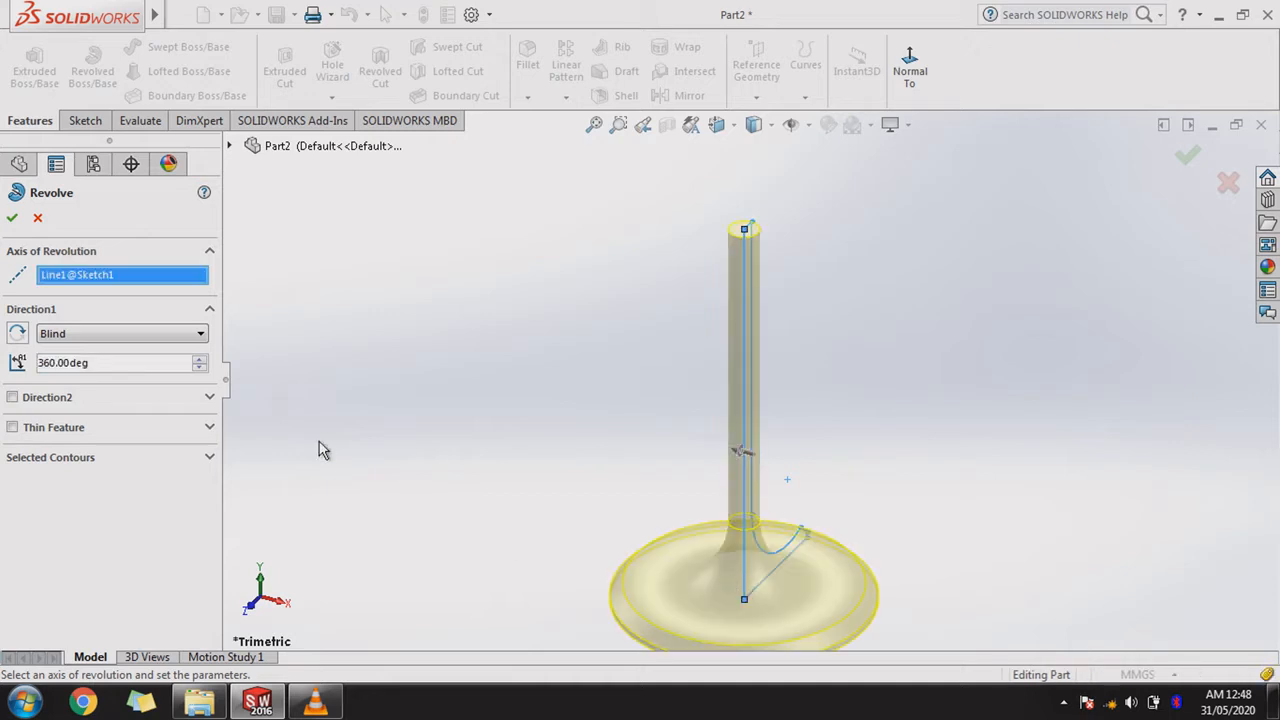
{"action": "left_click", "coordinate": [12, 217]}
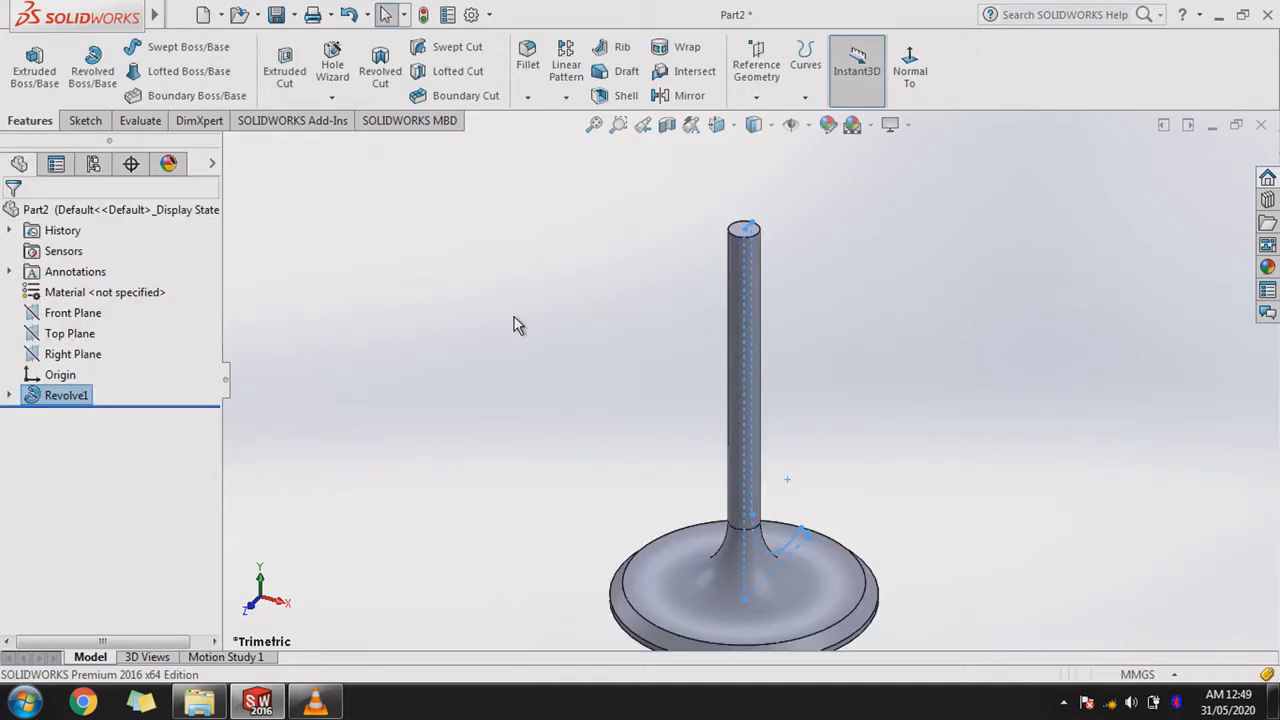
Chamfer the circular edge at the stem's top end with a 1.2 mm distance and a 45 degree angle.
{"action": "left_click", "coordinate": [521, 104]}
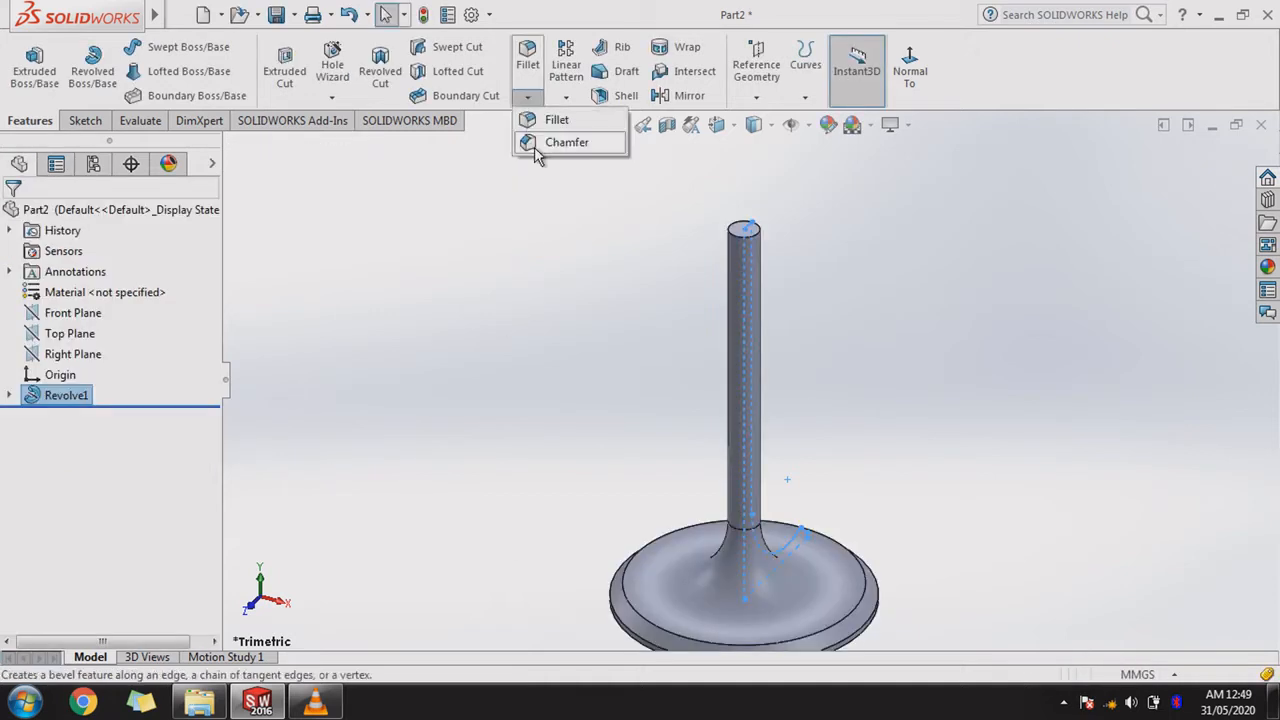
{"action": "left_click", "coordinate": [534, 147]}
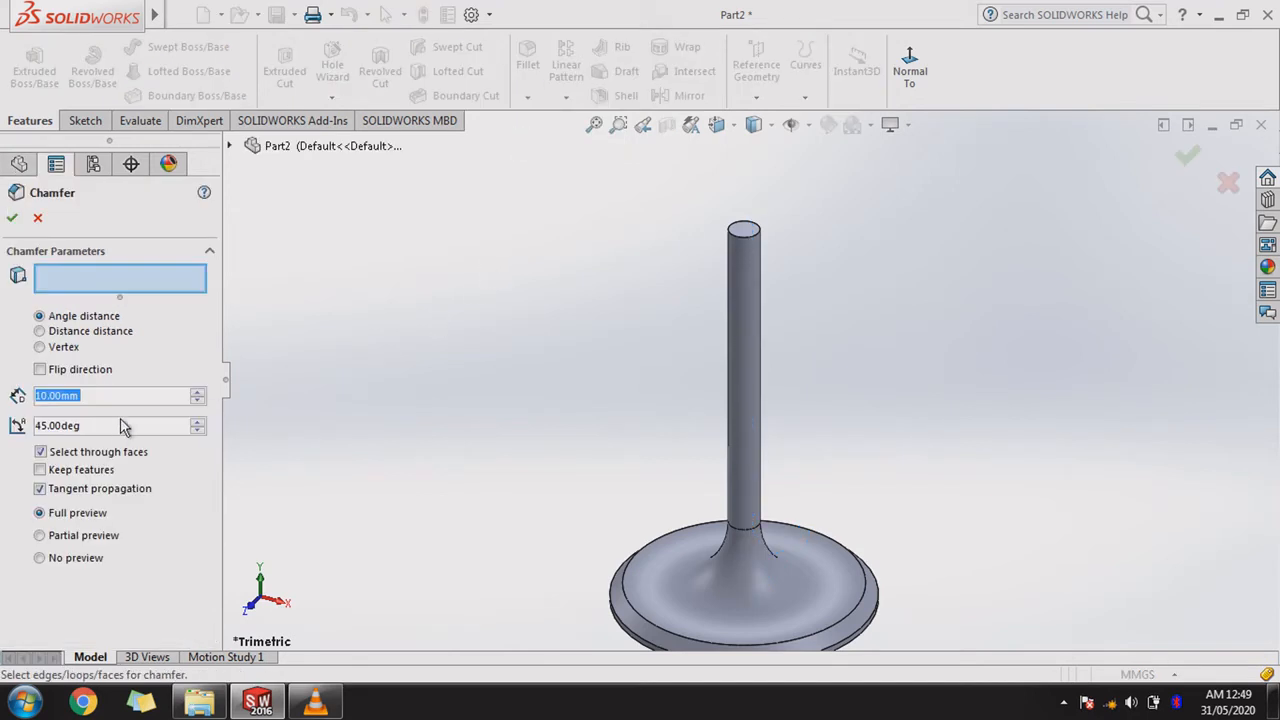
{"action": "type", "text": "1"}
{"action": "key", "text": "Return"}
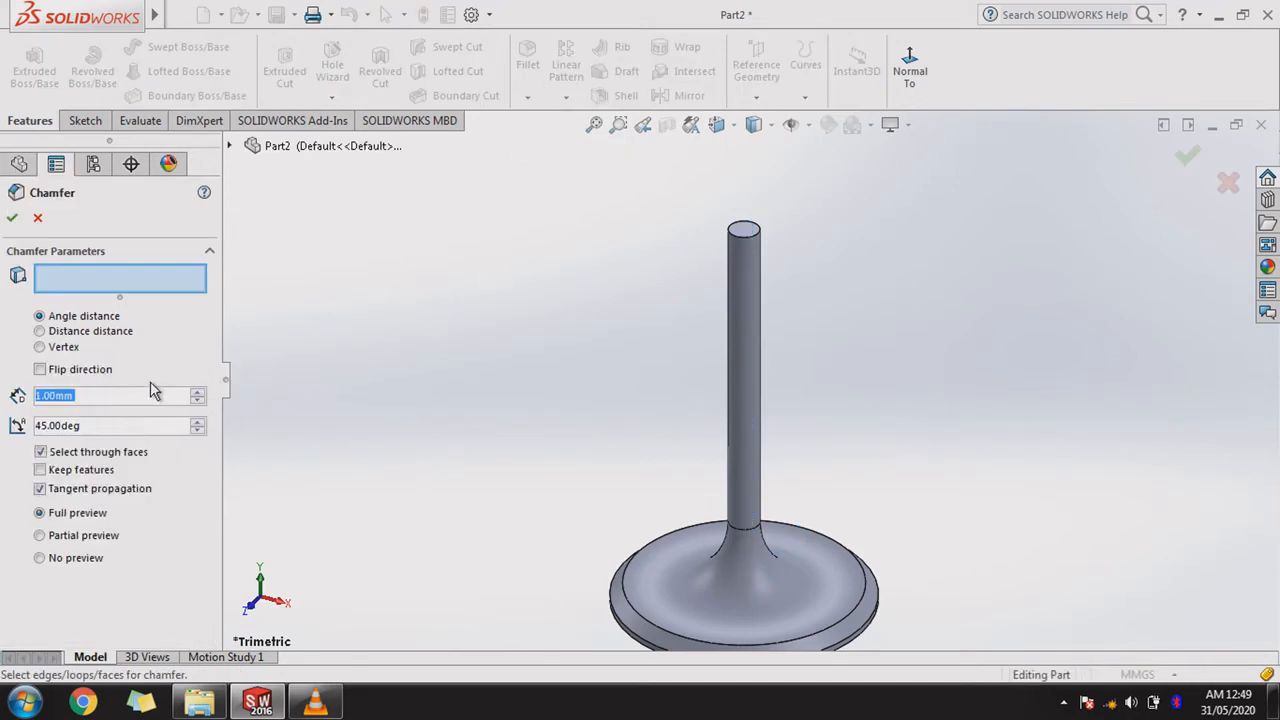
{"action": "type", "text": "1.2"}
{"action": "key", "text": "Return"}
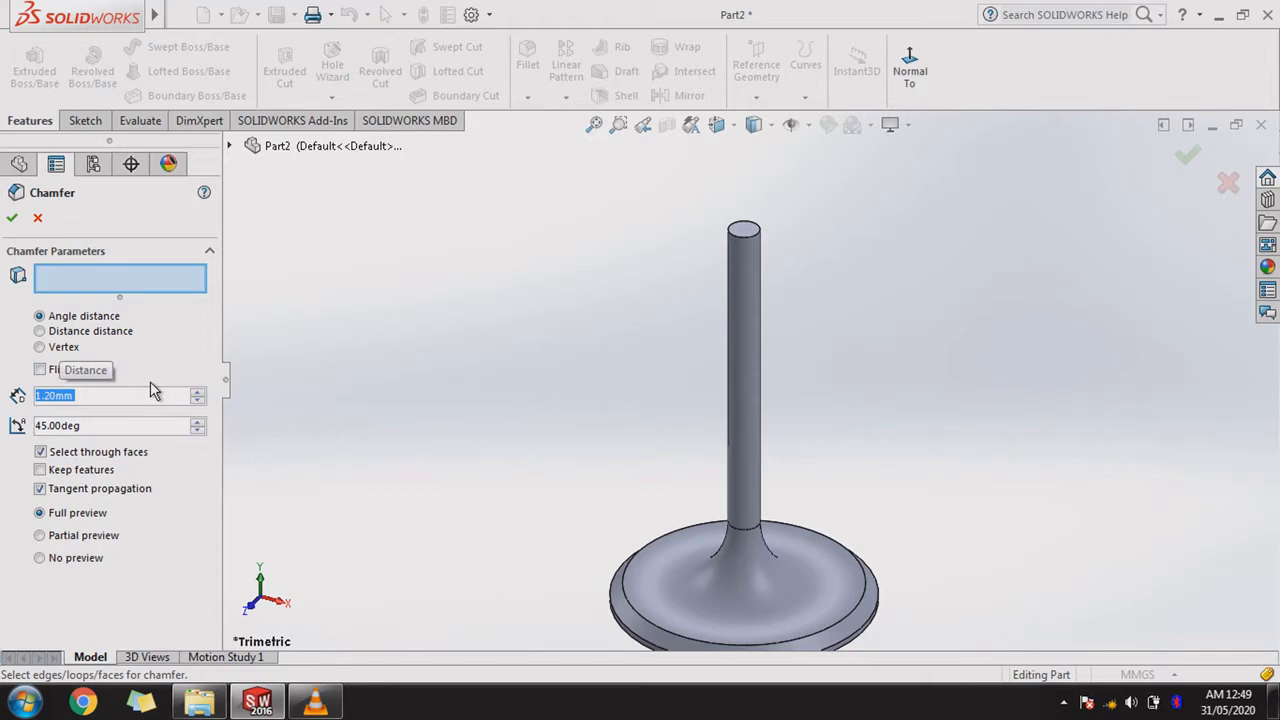
{"action": "left_click", "coordinate": [729, 231]}
{"action": "left_click", "coordinate": [11, 220]}
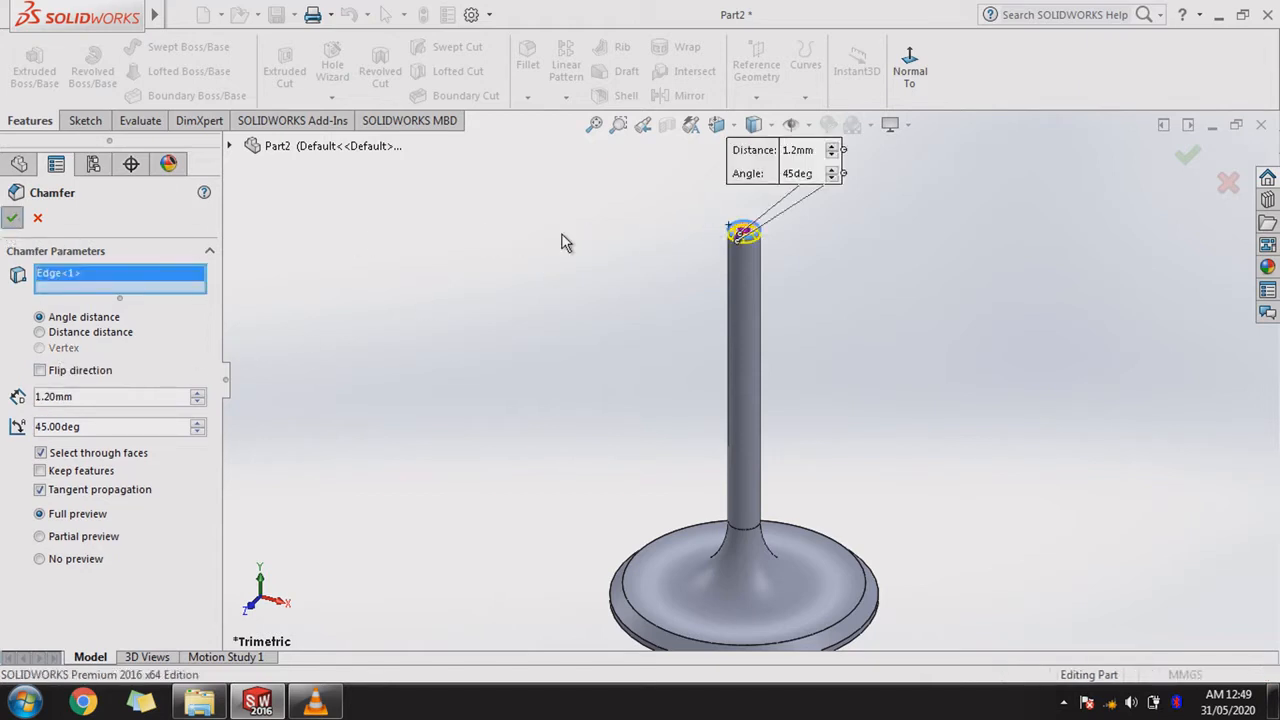
Examine the chamfered stem tip and the flared head of the valve up close and from the side.
{"action": "scroll", "coordinate": [731, 249], "scroll_direction": "down", "scroll_amount": 4}
{"action": "scroll", "coordinate": [808, 457], "scroll_direction": "up", "scroll_amount": 8}
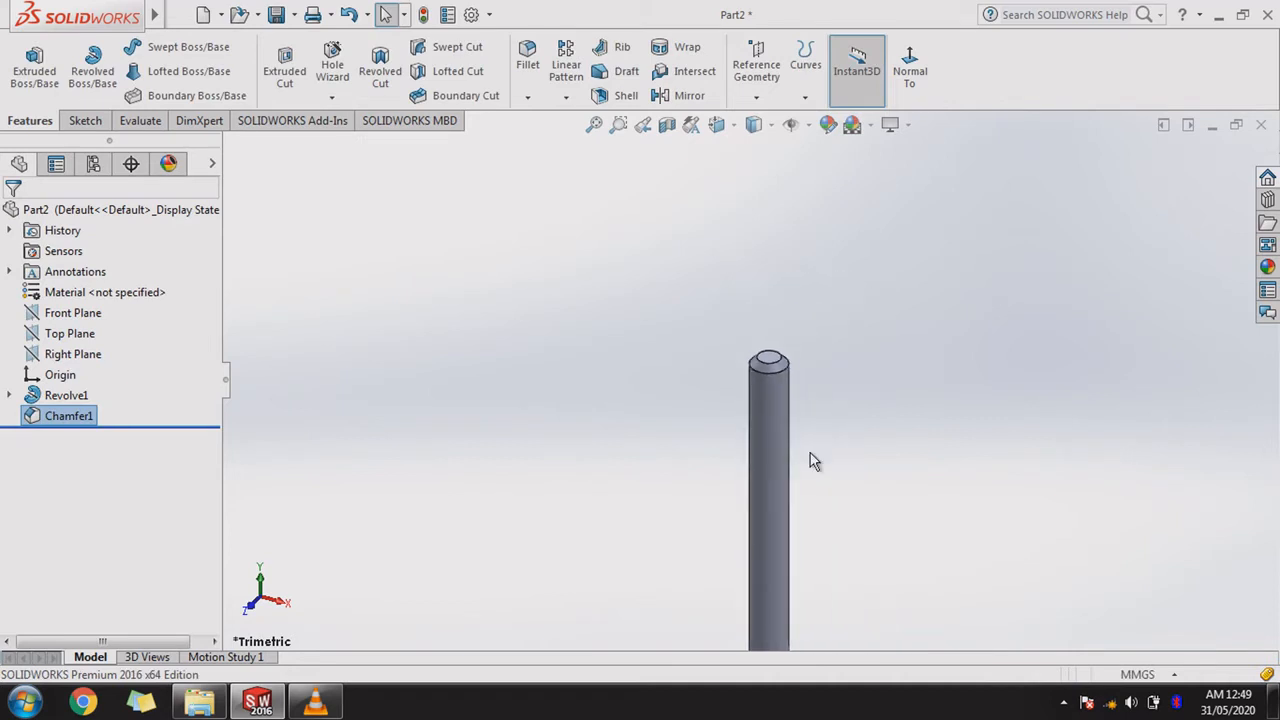
{"action": "scroll", "coordinate": [749, 520], "scroll_direction": "down", "scroll_amount": 6}
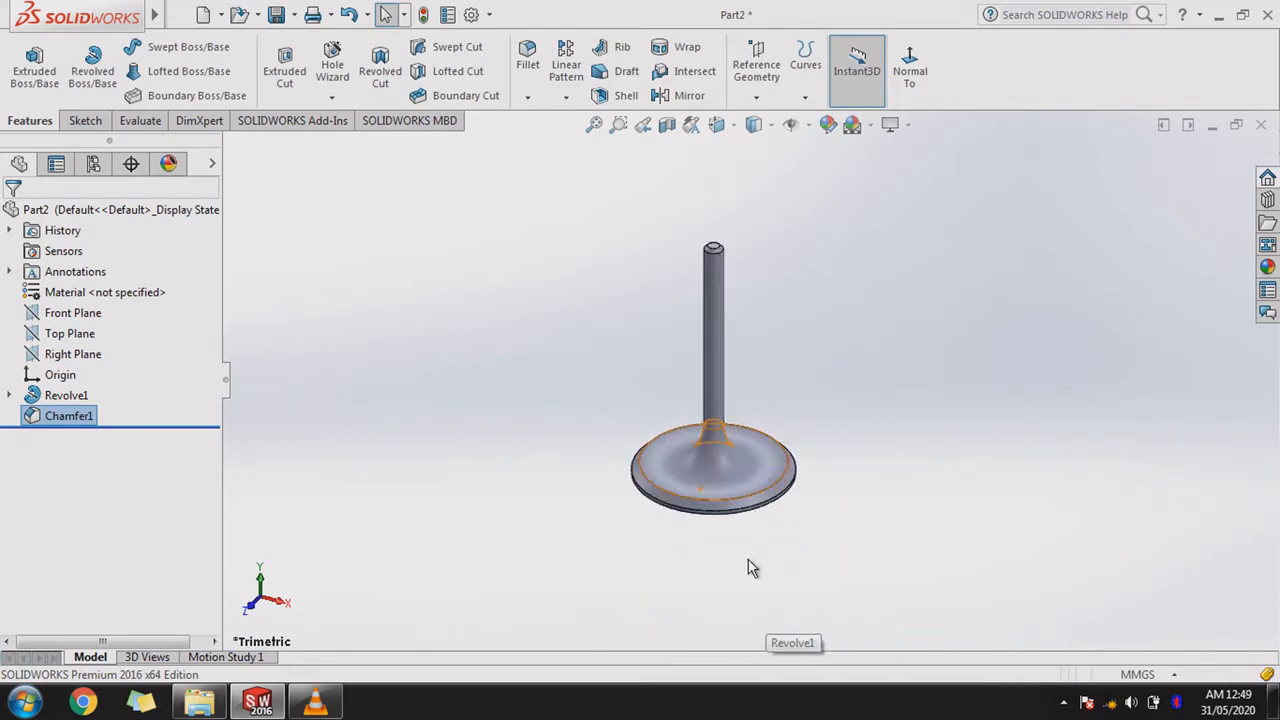
{"action": "left_click", "coordinate": [630, 432]}
{"action": "middle_click_drag", "start_coordinate": [640, 414], "coordinate": [445, 326]}
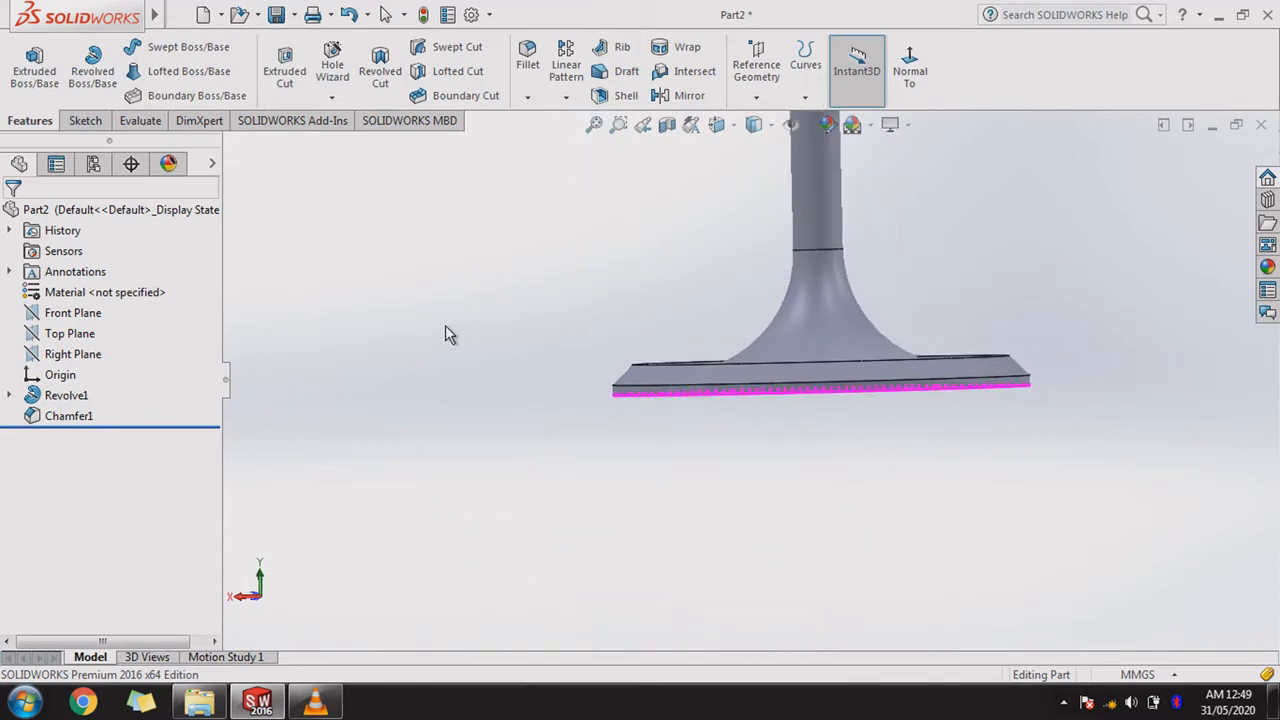
{"action": "scroll", "coordinate": [447, 326], "scroll_direction": "up", "scroll_amount": 5}
{"action": "scroll", "coordinate": [785, 283], "scroll_direction": "down", "scroll_amount": 6}
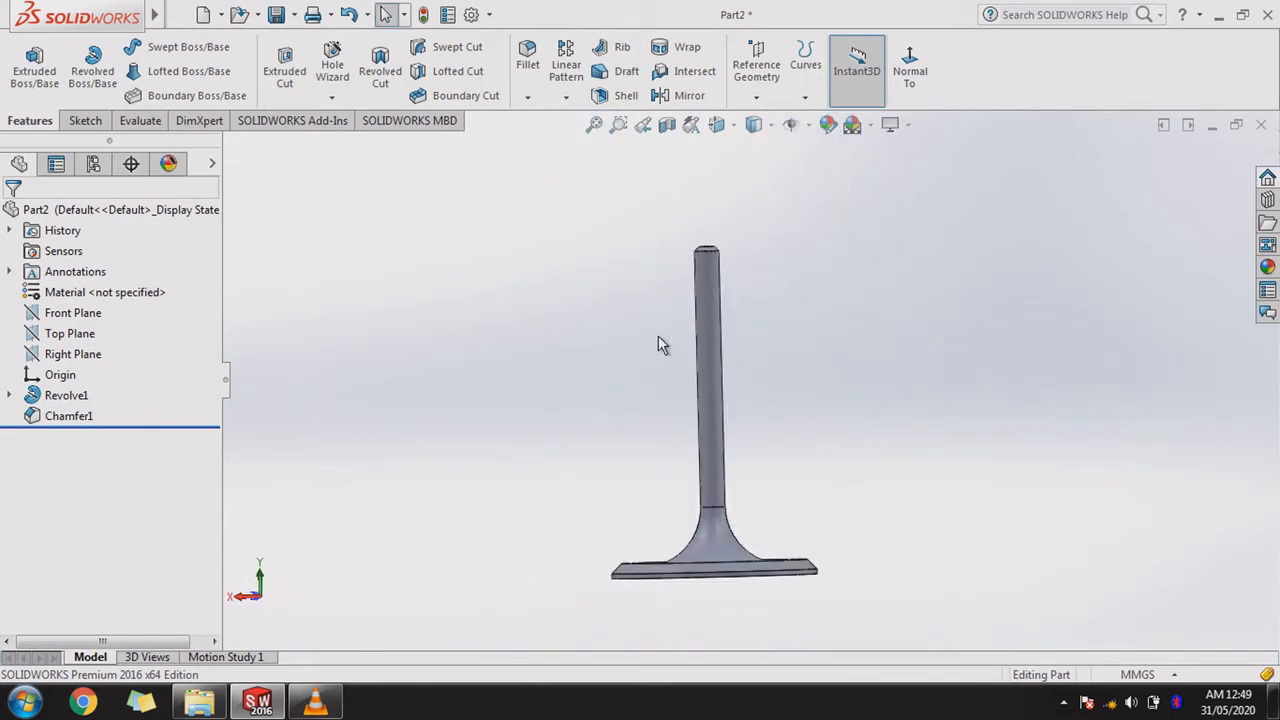
{"action": "scroll", "coordinate": [654, 340], "scroll_direction": "up", "scroll_amount": 5}
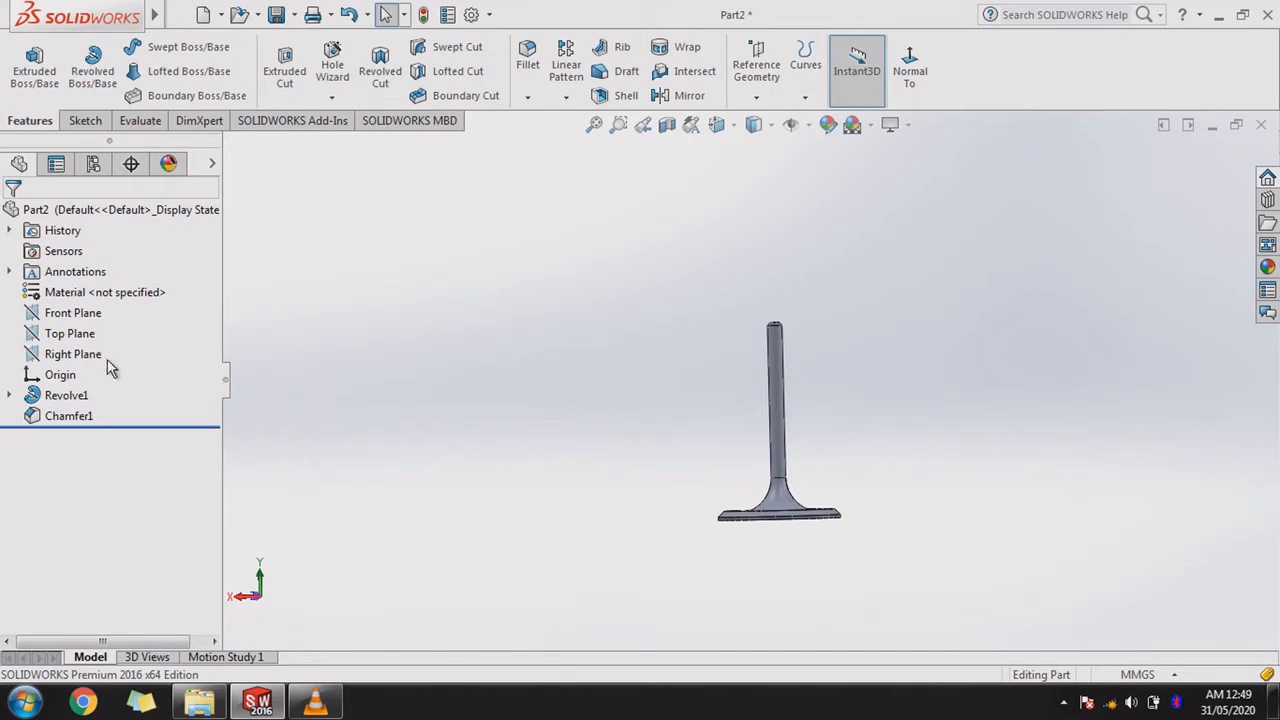
Assign the Plain Carbon Steel material to the valve part from the Steel category of the materials library.
{"action": "right_click", "coordinate": [137, 290]}
{"action": "left_click", "coordinate": [155, 305]}
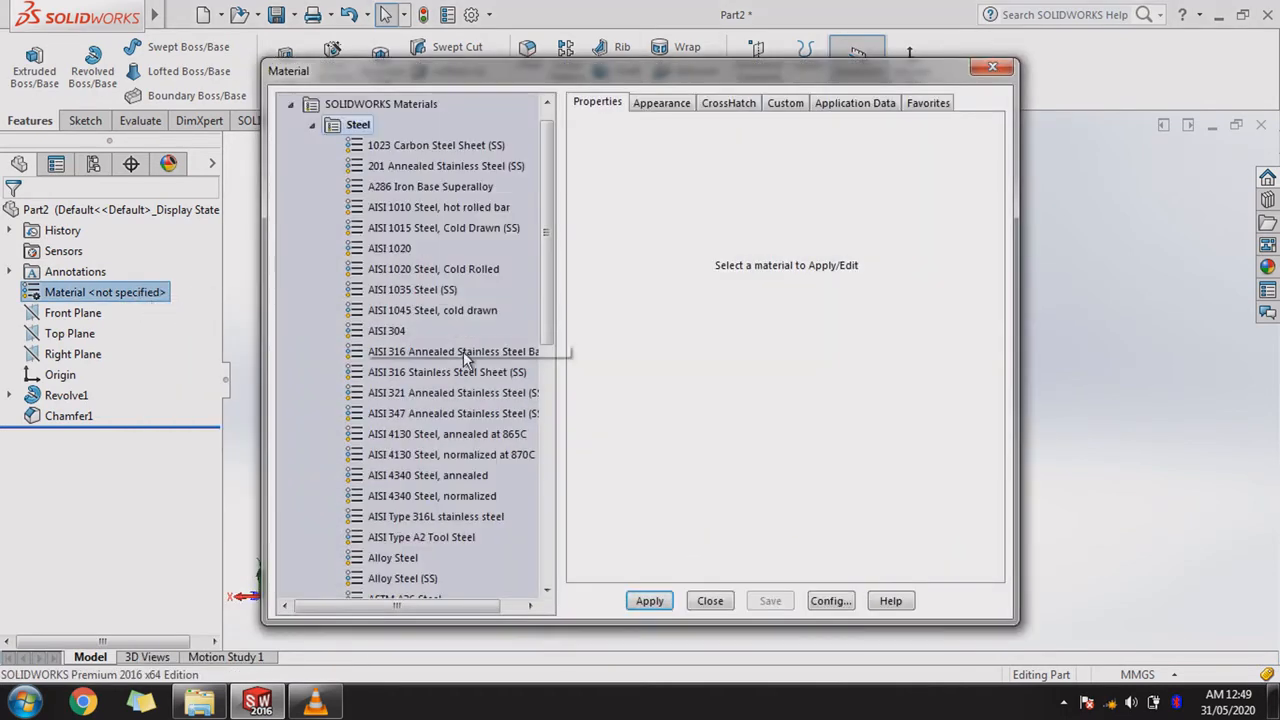
{"action": "scroll", "coordinate": [464, 365], "scroll_direction": "down", "scroll_amount": 4}
{"action": "left_click", "coordinate": [440, 393]}
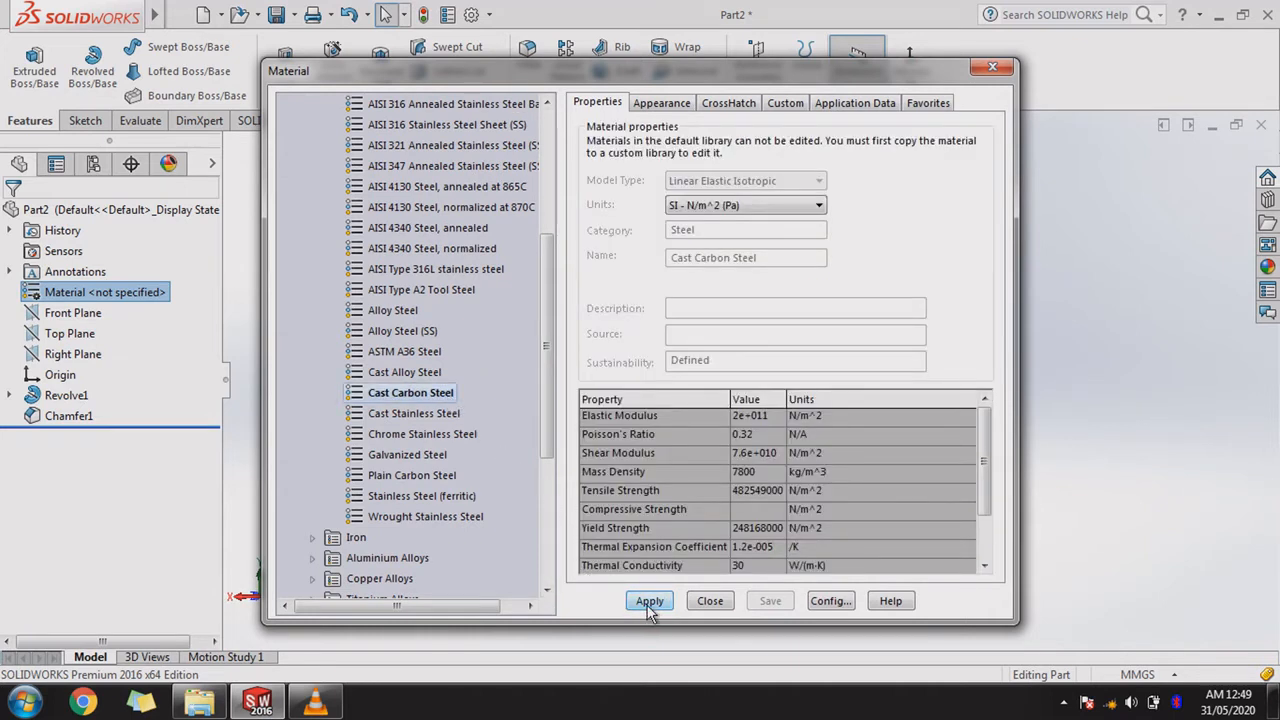
{"action": "left_click", "coordinate": [385, 476]}
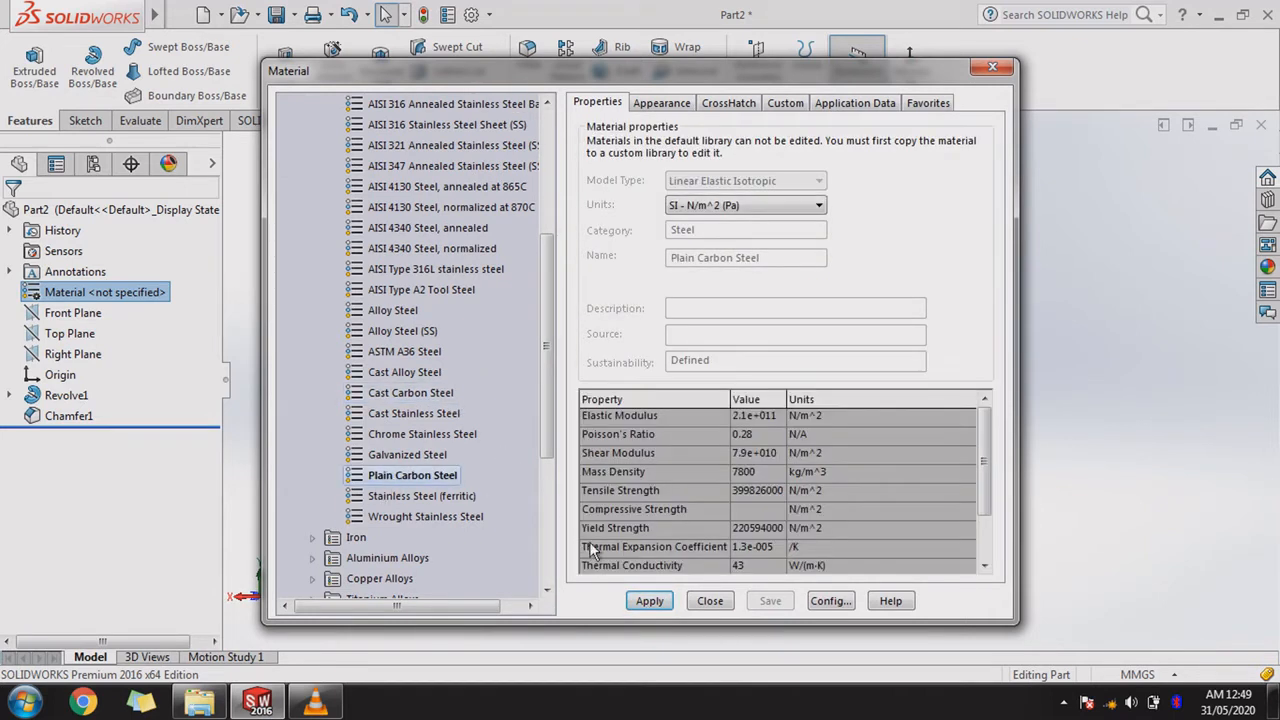
{"action": "left_click", "coordinate": [650, 602]}
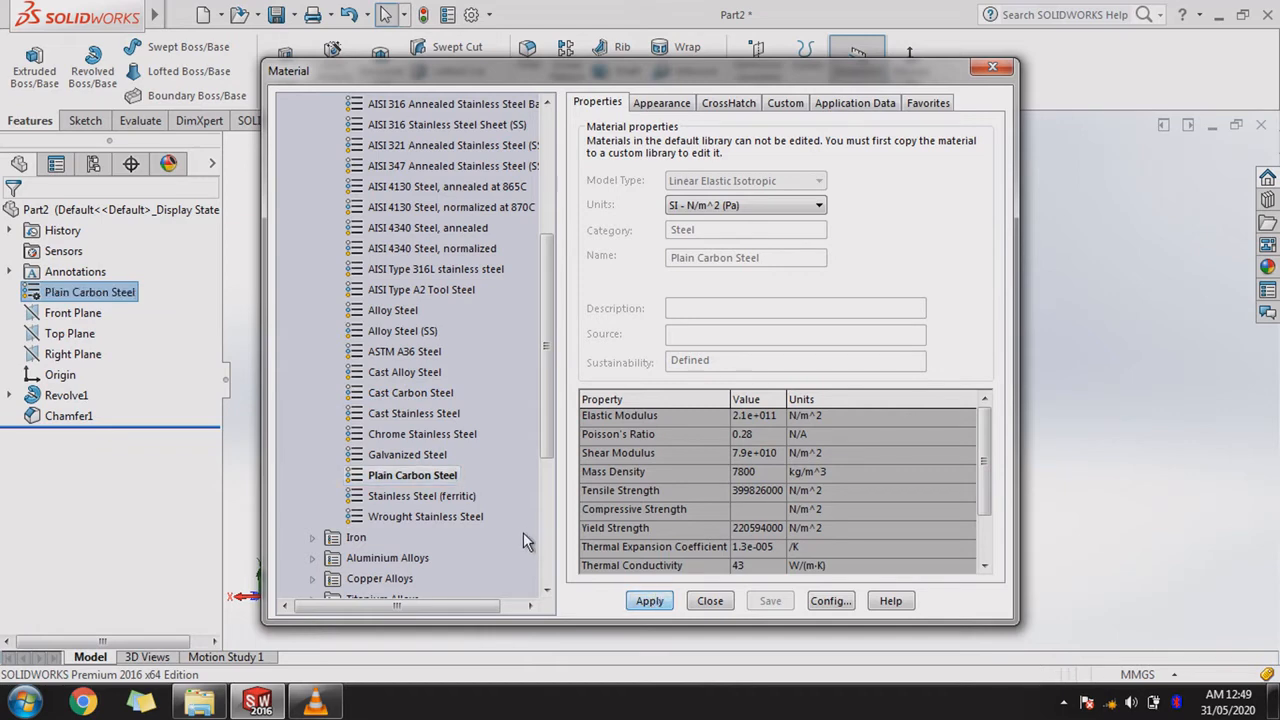
{"action": "left_click", "coordinate": [707, 601]}
Examine the whole steel valve from the side and from an angled view above its head.
{"action": "scroll", "coordinate": [820, 470], "scroll_direction": "down", "scroll_amount": 2}
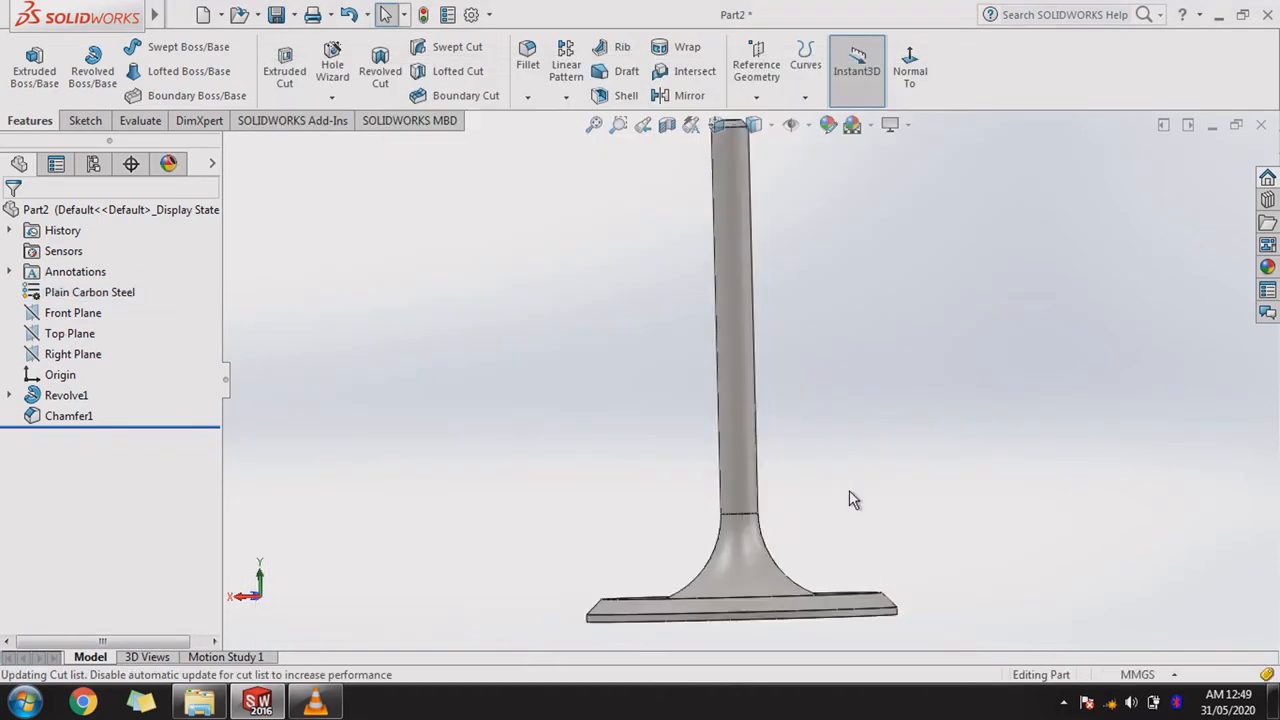
{"action": "scroll", "coordinate": [849, 495], "scroll_direction": "up", "scroll_amount": 2}
{"action": "middle_click_drag", "start_coordinate": [867, 407], "coordinate": [923, 275]}
{"action": "scroll", "coordinate": [918, 276], "scroll_direction": "down", "scroll_amount": 3}
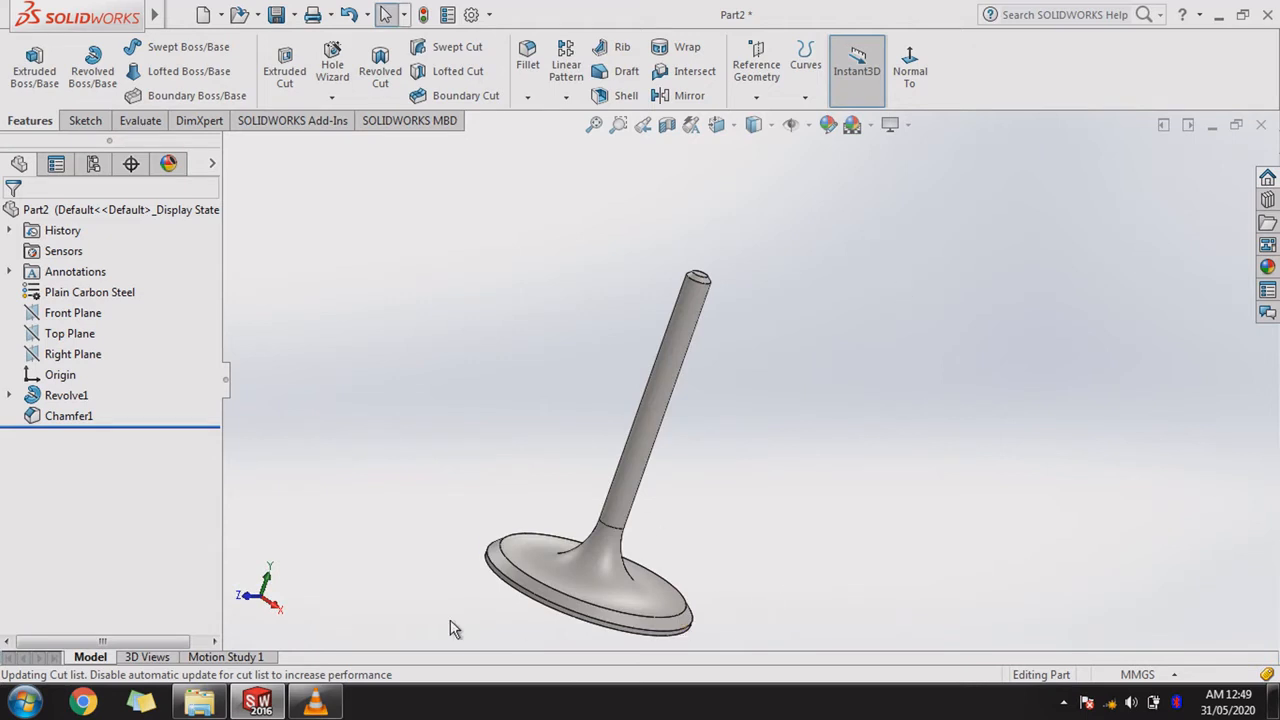
{"action": "scroll", "coordinate": [458, 624], "scroll_direction": "up", "scroll_amount": 2}
{"action": "scroll", "coordinate": [496, 630], "scroll_direction": "down", "scroll_amount": 1}
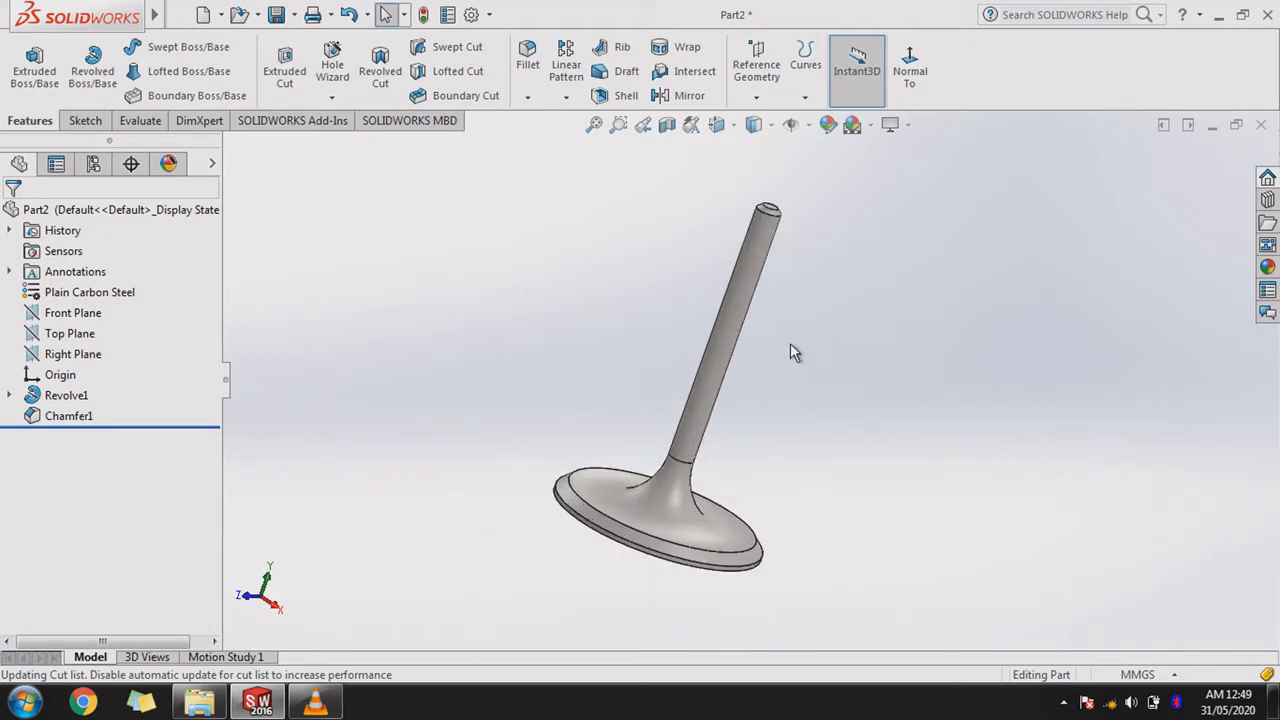
{"action": "scroll", "coordinate": [778, 197], "scroll_direction": "down", "scroll_amount": 2}
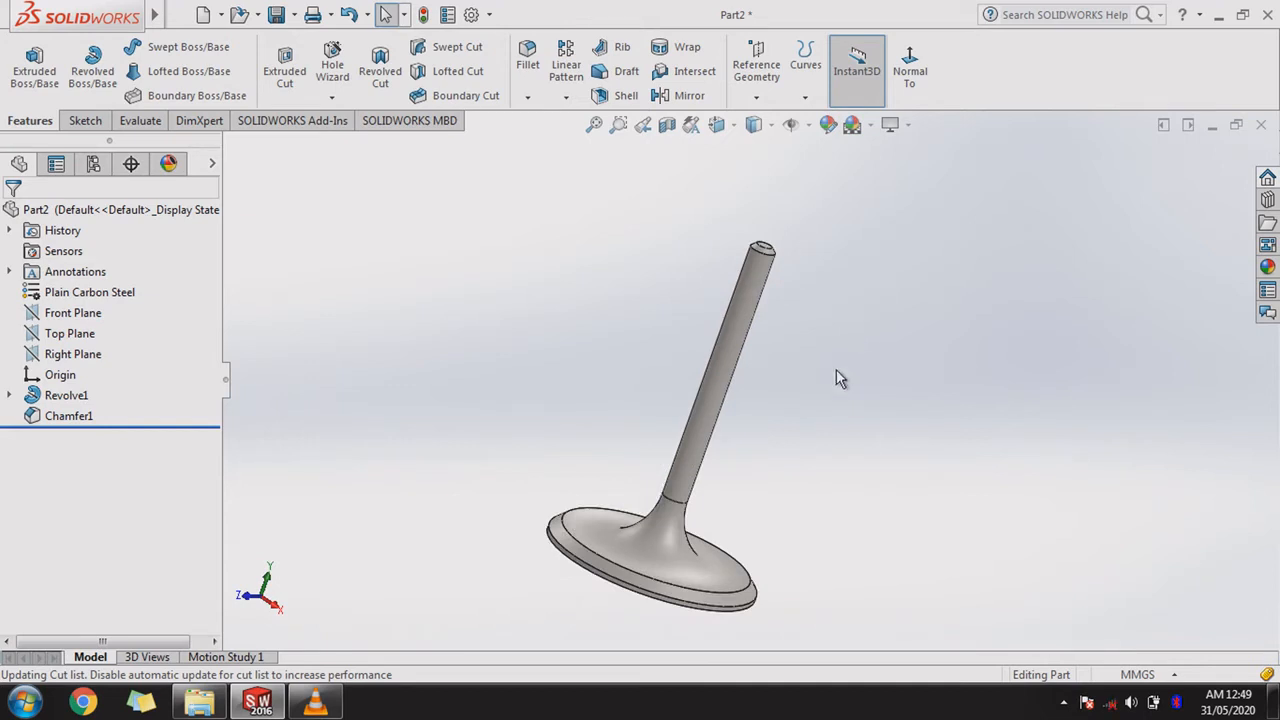
Save the part as "Engine valve" in the I.C. Engine folder.
{"action": "key", "text": "ctrl+s"}
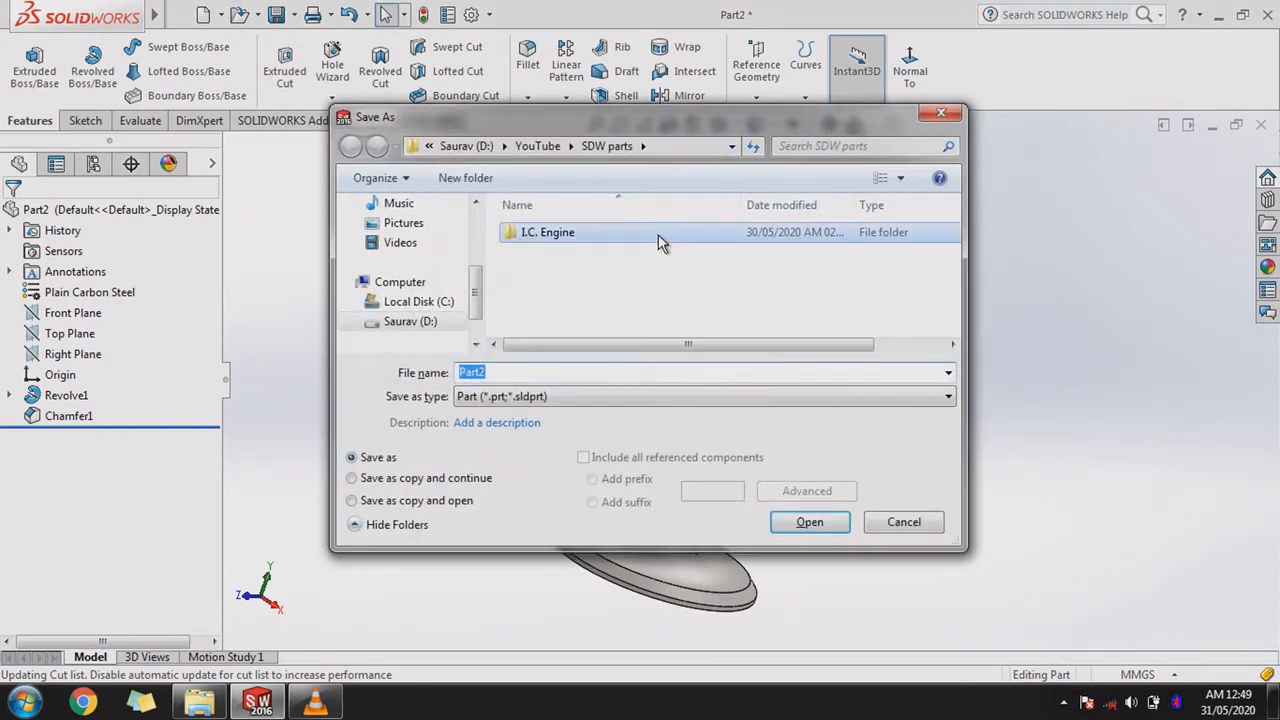
{"action": "double_click", "coordinate": [658, 233]}
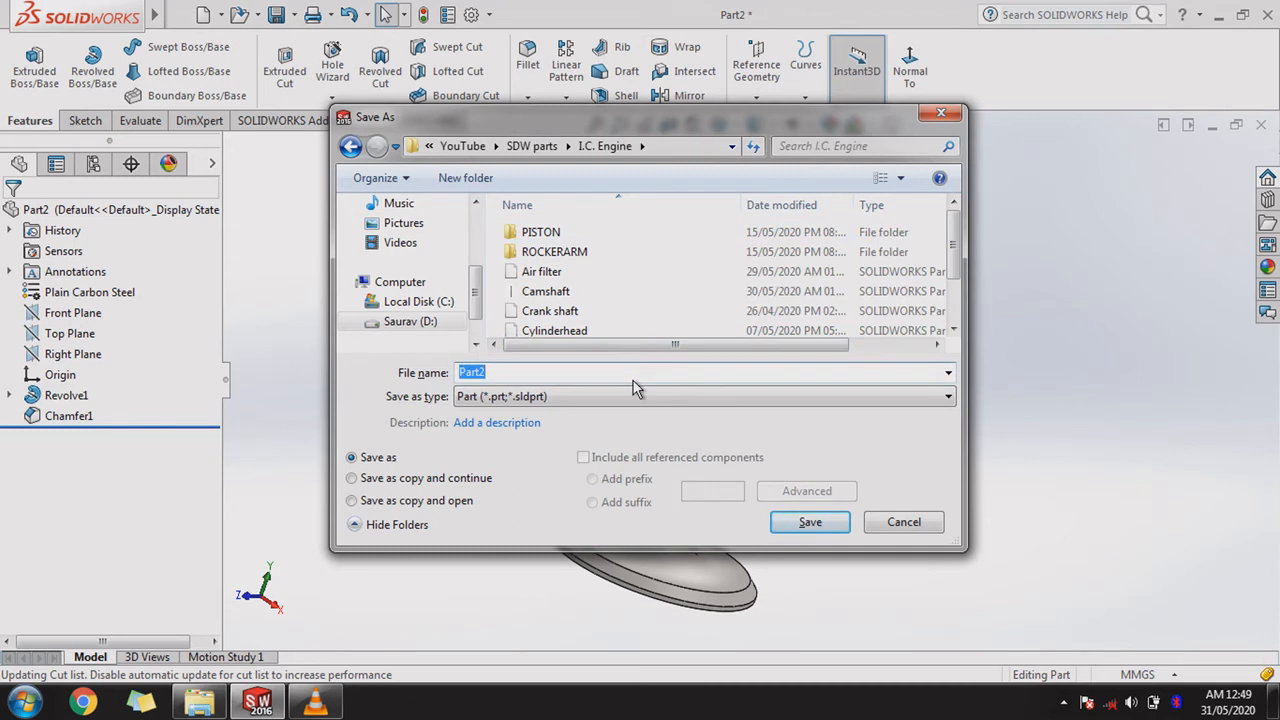
{"action": "type", "text": "Engine valve"}
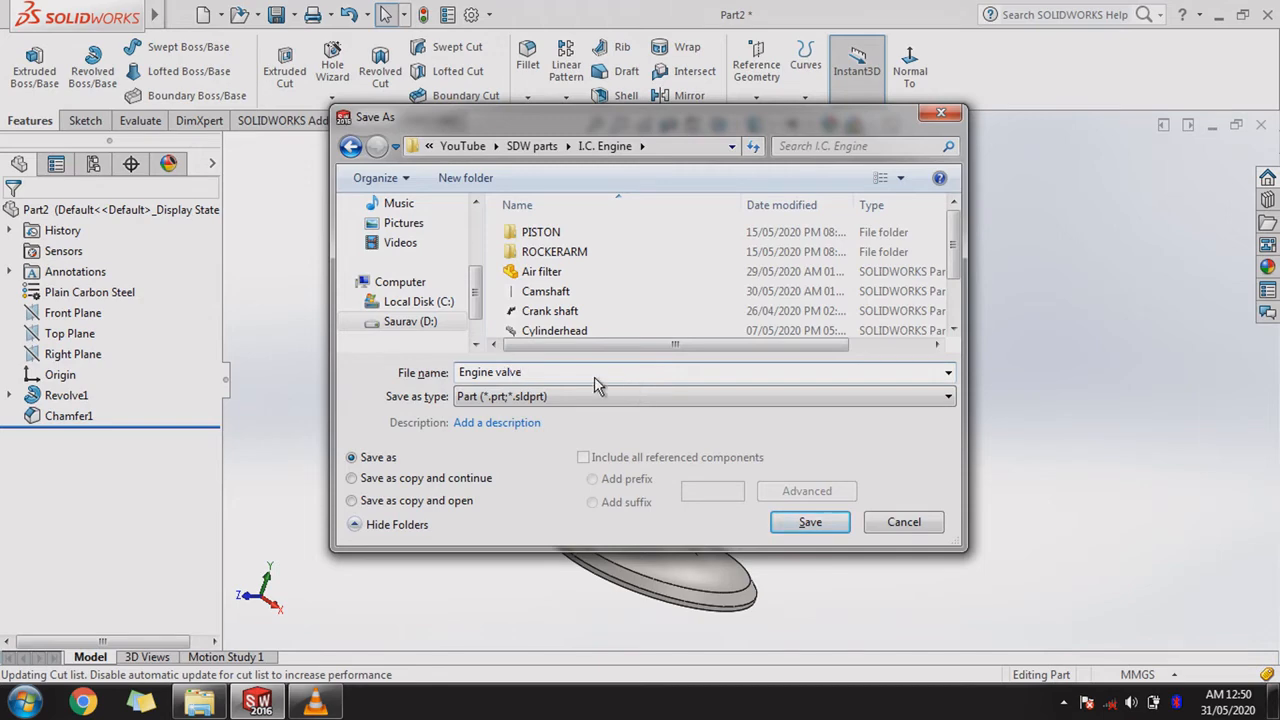
{"action": "left_click", "coordinate": [787, 523]}
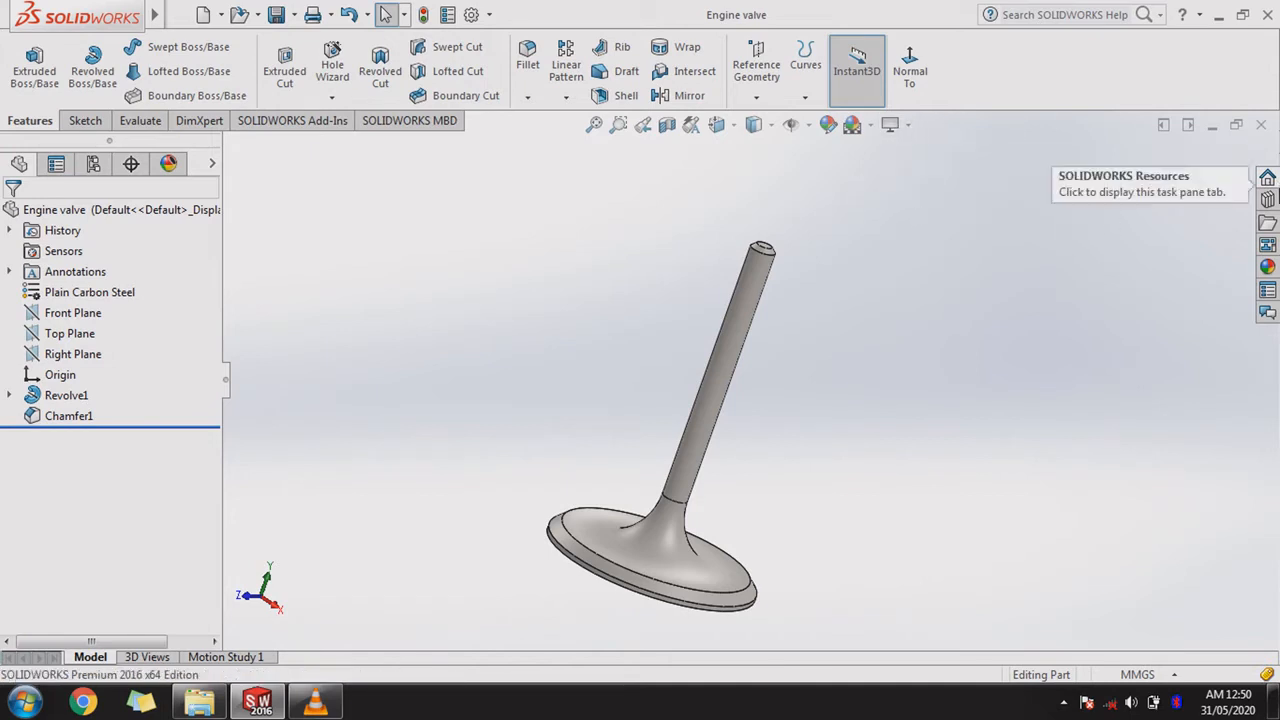
Open the appearances and scenes library and list its Basic Scenes.
{"action": "left_click", "coordinate": [1268, 265]}
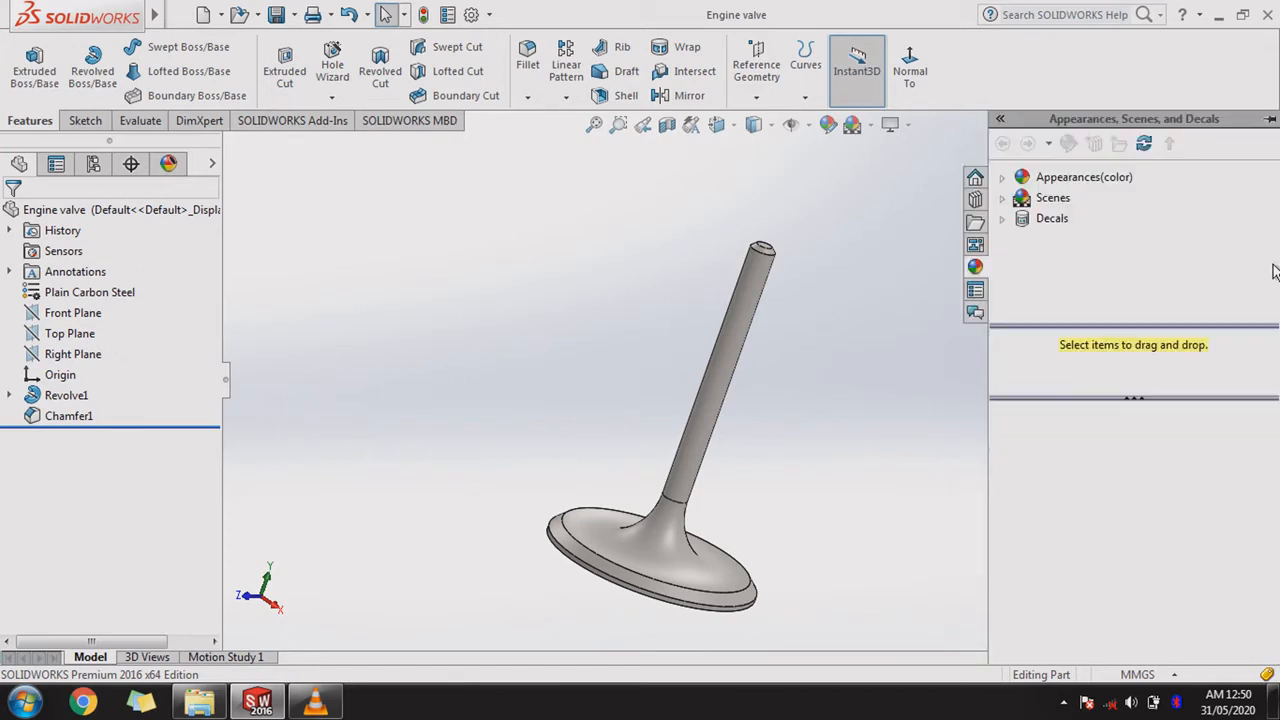
{"action": "left_click", "coordinate": [1005, 201]}
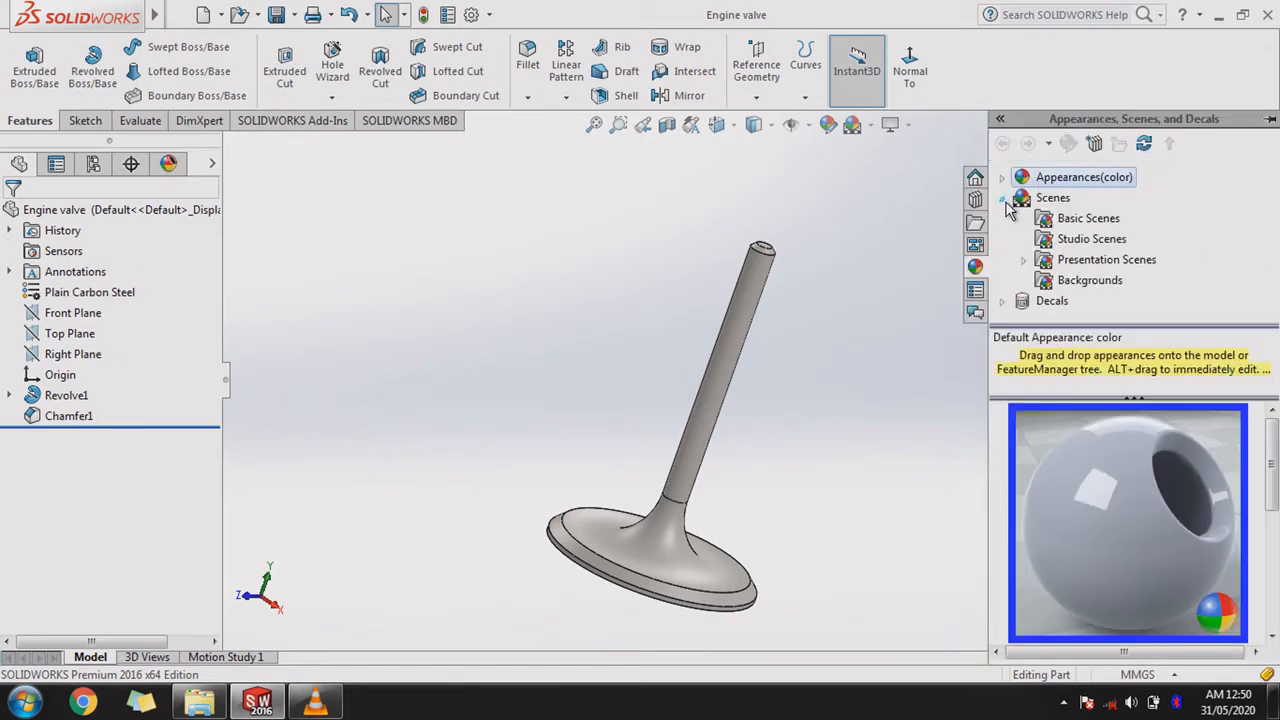
{"action": "left_click", "coordinate": [1047, 228]}
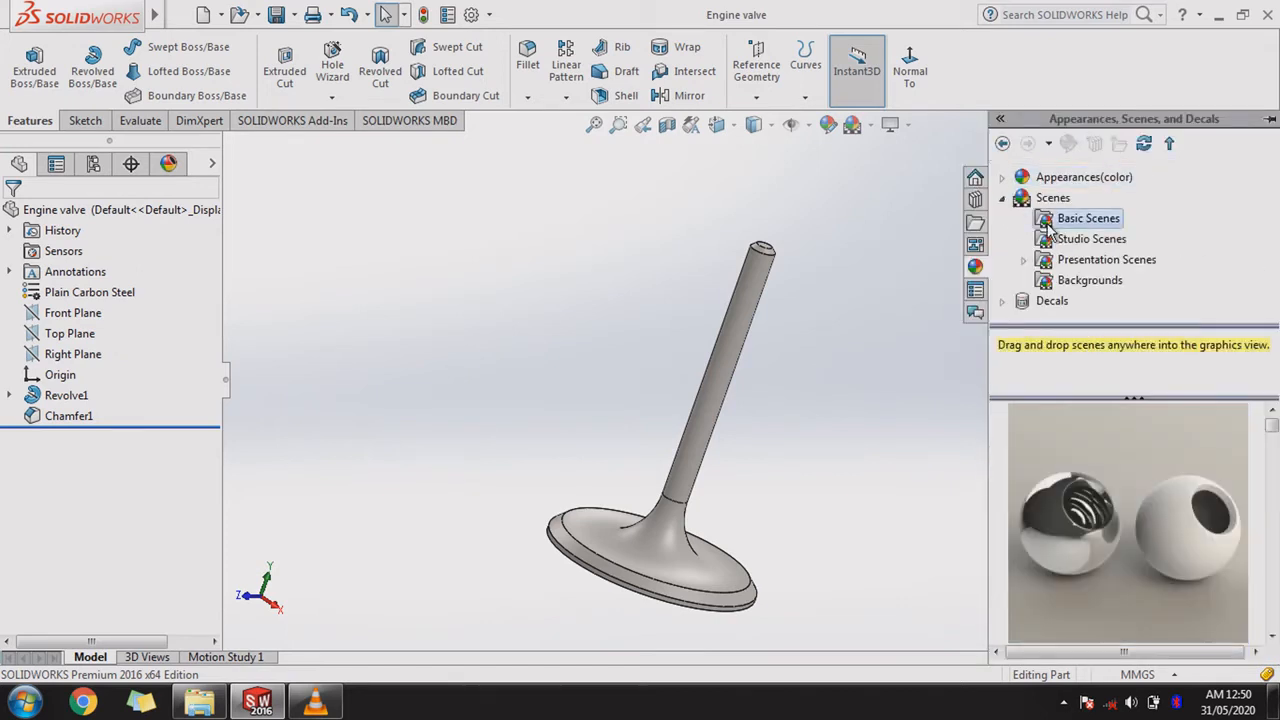
Try the 3 Point Blue, 3 Point Faded and an orange basic scene behind the valve.
{"action": "mouse_move", "coordinate": [1066, 413]}
{"action": "scroll", "coordinate": [1066, 415], "scroll_direction": "down", "scroll_amount": 1}
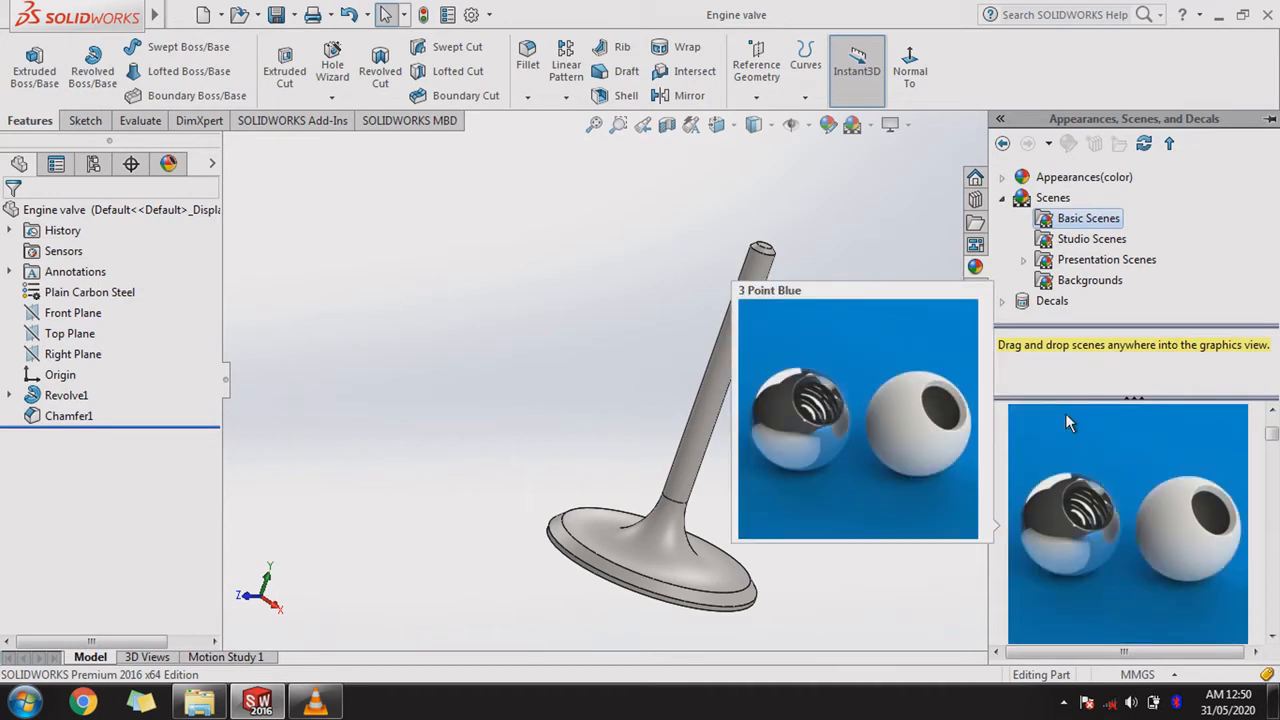
{"action": "double_click", "coordinate": [1073, 435]}
{"action": "scroll", "coordinate": [1073, 437], "scroll_direction": "down", "scroll_amount": 1}
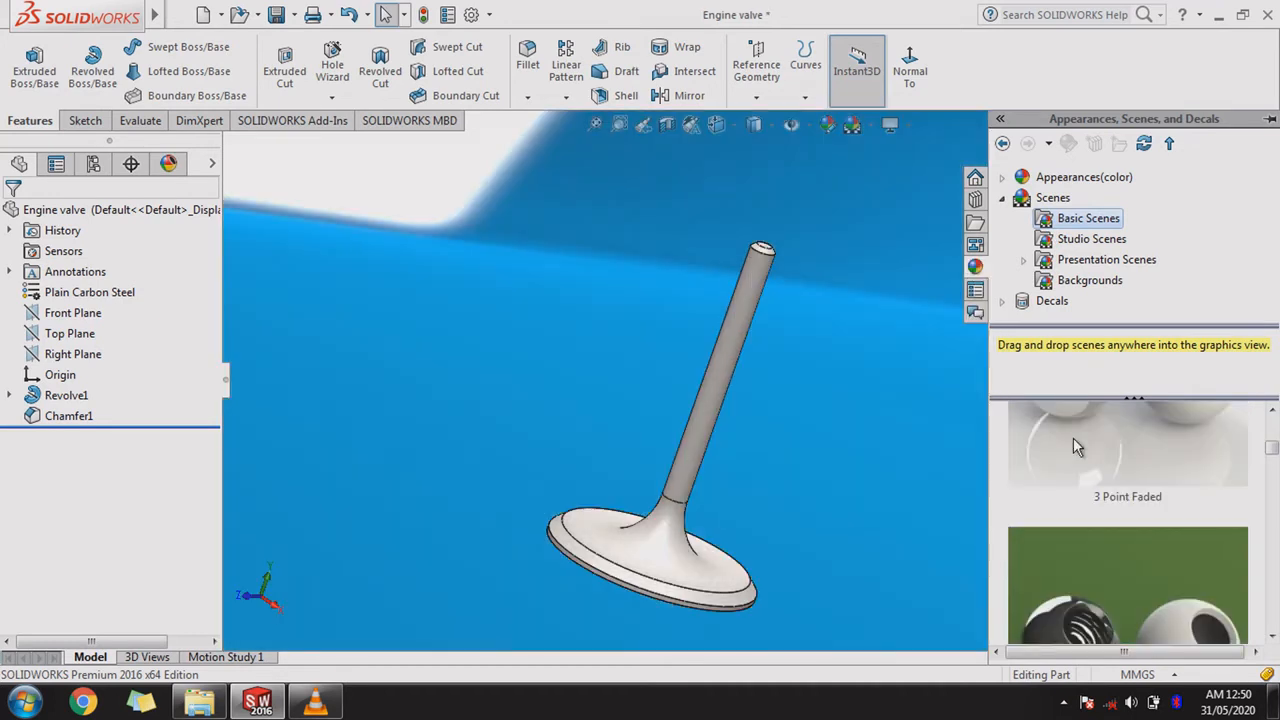
{"action": "double_click", "coordinate": [1073, 437]}
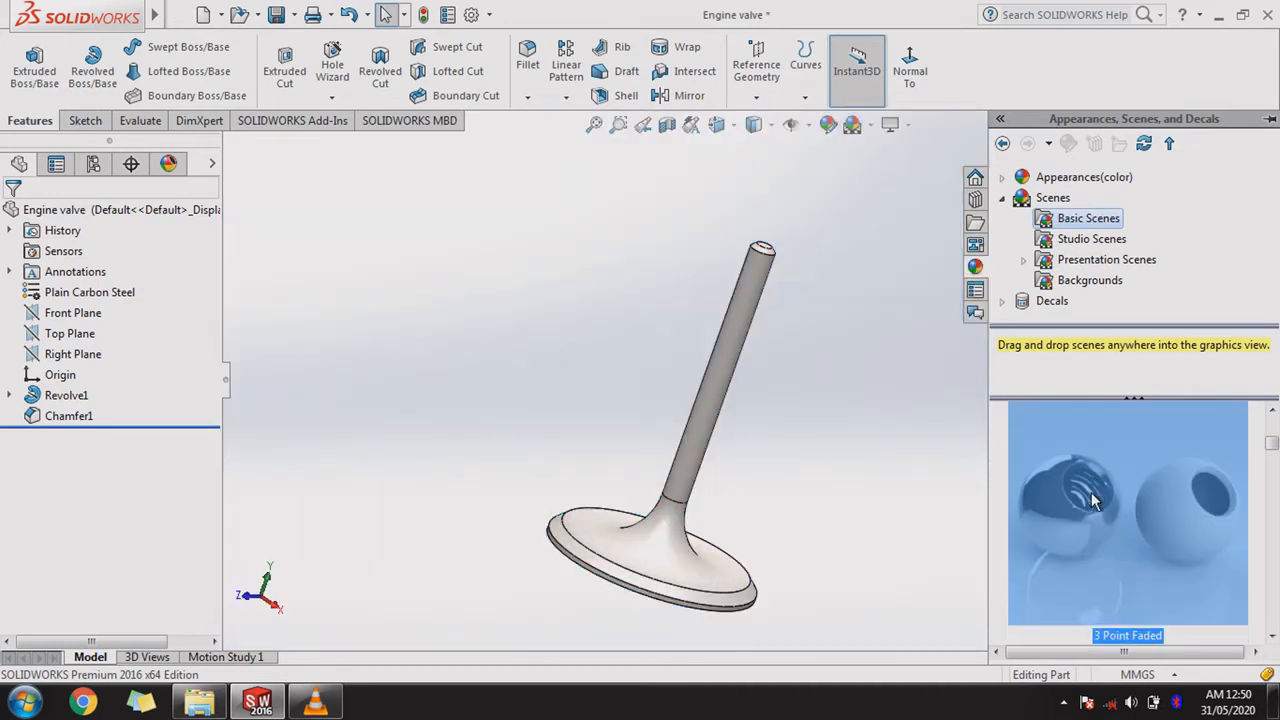
{"action": "scroll", "coordinate": [1091, 539], "scroll_direction": "down", "scroll_amount": 1}
{"action": "double_click", "coordinate": [1091, 548]}
Try the Backdrop - Black with Fill Lights and Backdrop - Grey with Overhead Light scenes on the valve.
{"action": "scroll", "coordinate": [1091, 551], "scroll_direction": "down", "scroll_amount": 2}
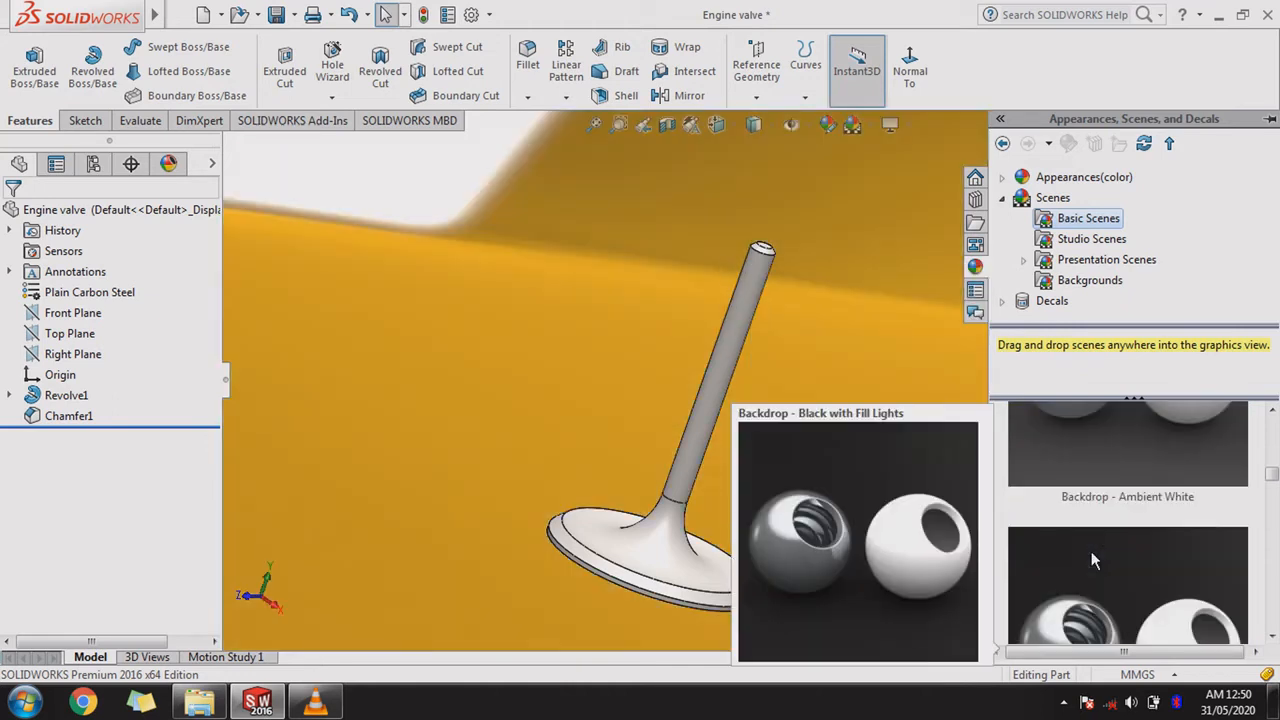
{"action": "left_click", "coordinate": [1091, 551]}
{"action": "double_click", "coordinate": [1091, 551]}
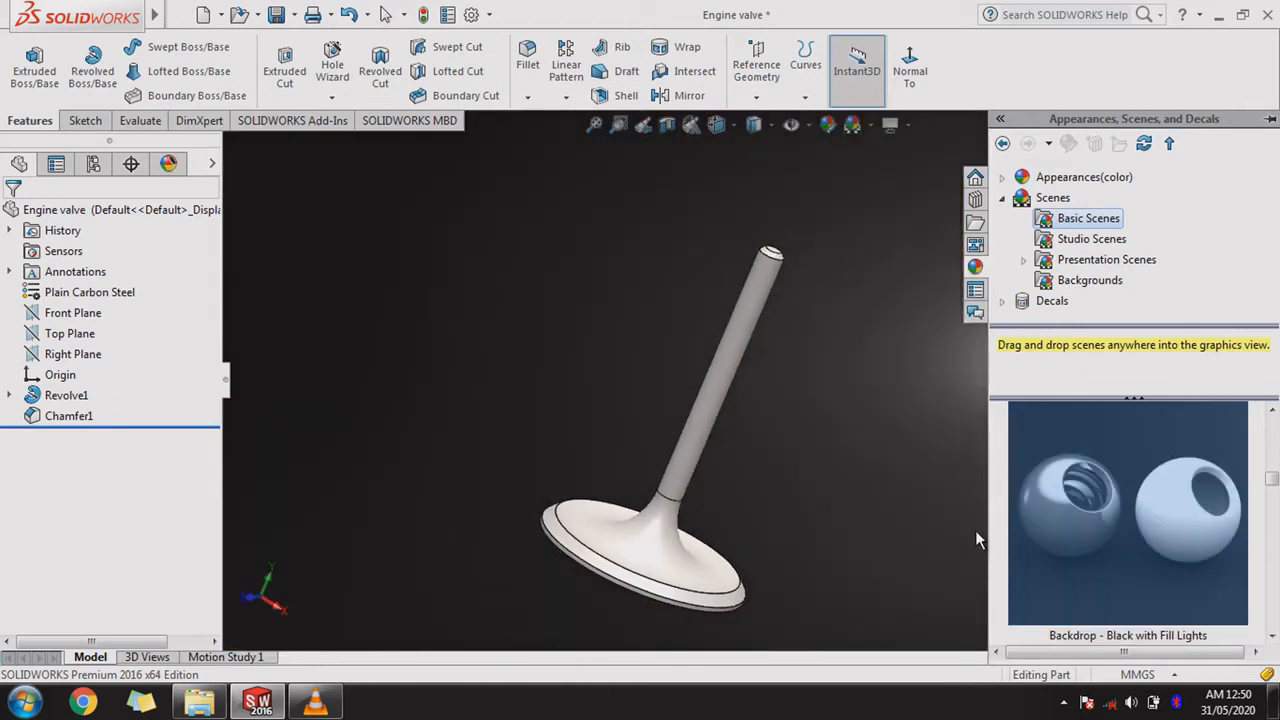
{"action": "middle_click_drag", "start_coordinate": [964, 508], "coordinate": [914, 478]}
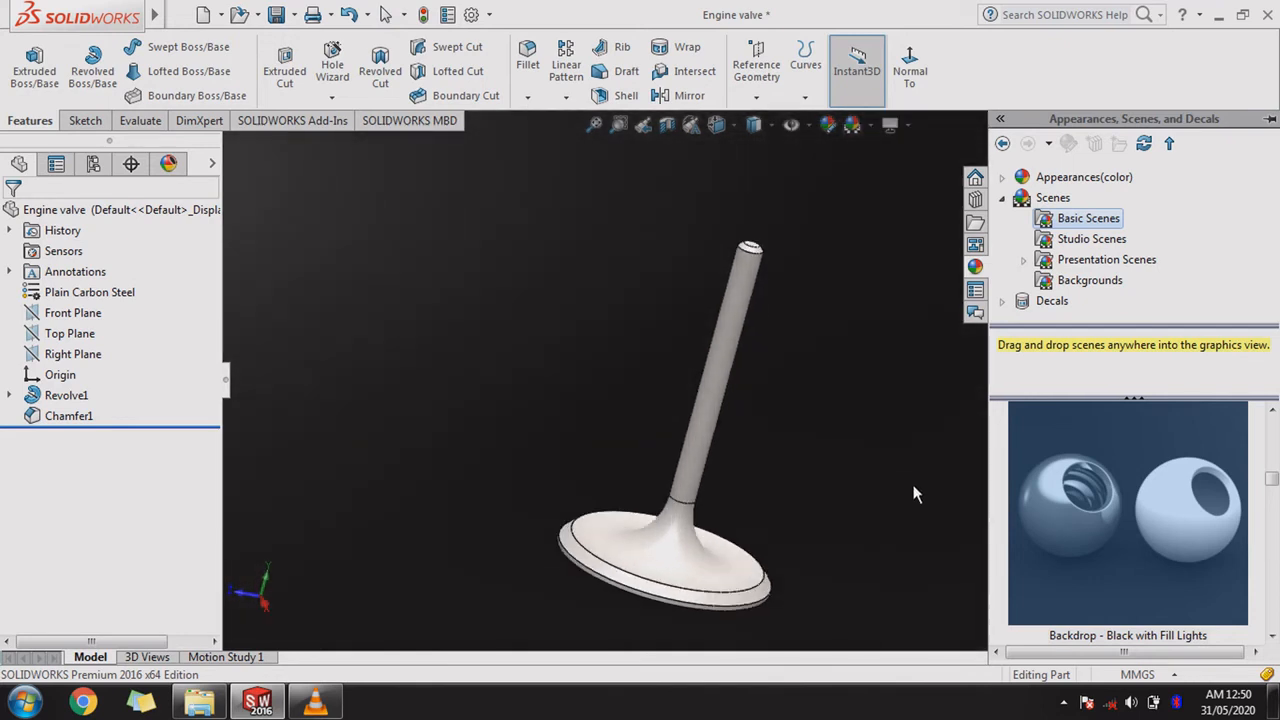
{"action": "scroll", "coordinate": [1070, 518], "scroll_direction": "down", "scroll_amount": 2}
{"action": "double_click", "coordinate": [1072, 520]}
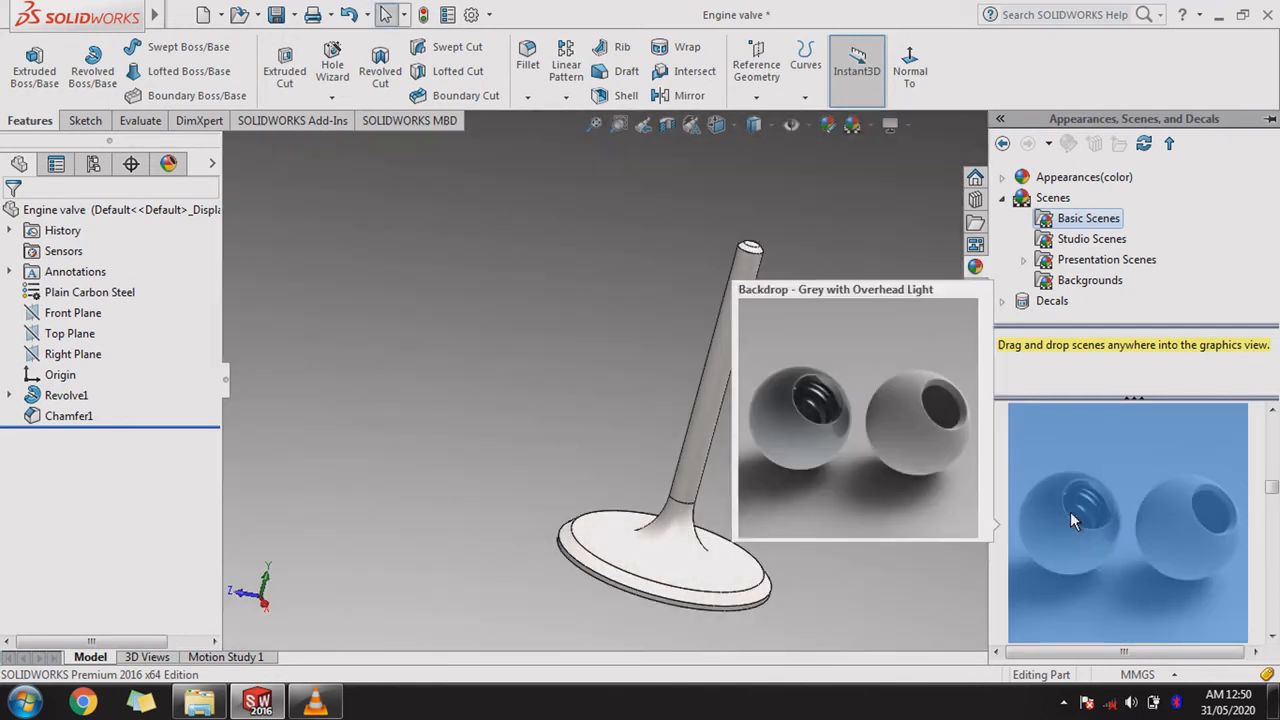
Try the Backdrop - Studio Room, Soft Box and Soft Spotlight basic scenes on the valve.
{"action": "scroll", "coordinate": [1072, 520], "scroll_direction": "down", "scroll_amount": 2}
{"action": "scroll", "coordinate": [1072, 520], "scroll_direction": "down", "scroll_amount": 1}
{"action": "left_click", "coordinate": [1070, 514]}
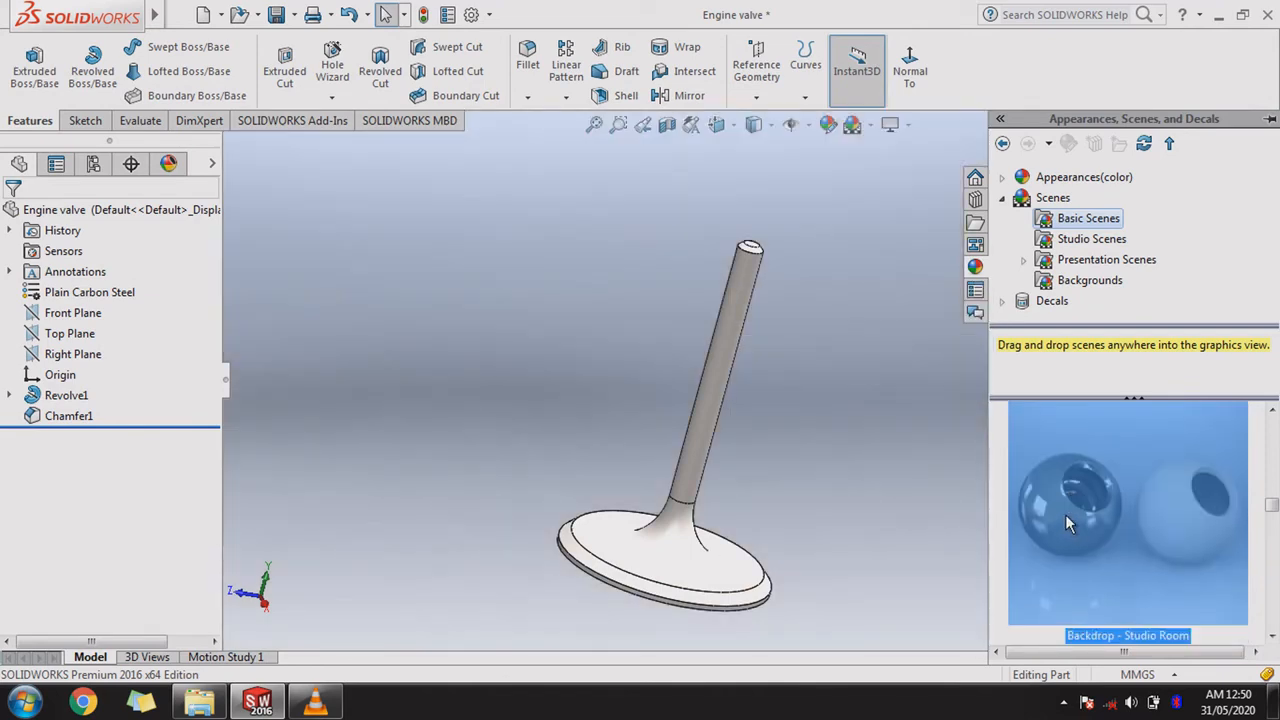
{"action": "scroll", "coordinate": [1065, 514], "scroll_direction": "down", "scroll_amount": 2}
{"action": "left_click", "coordinate": [1065, 514]}
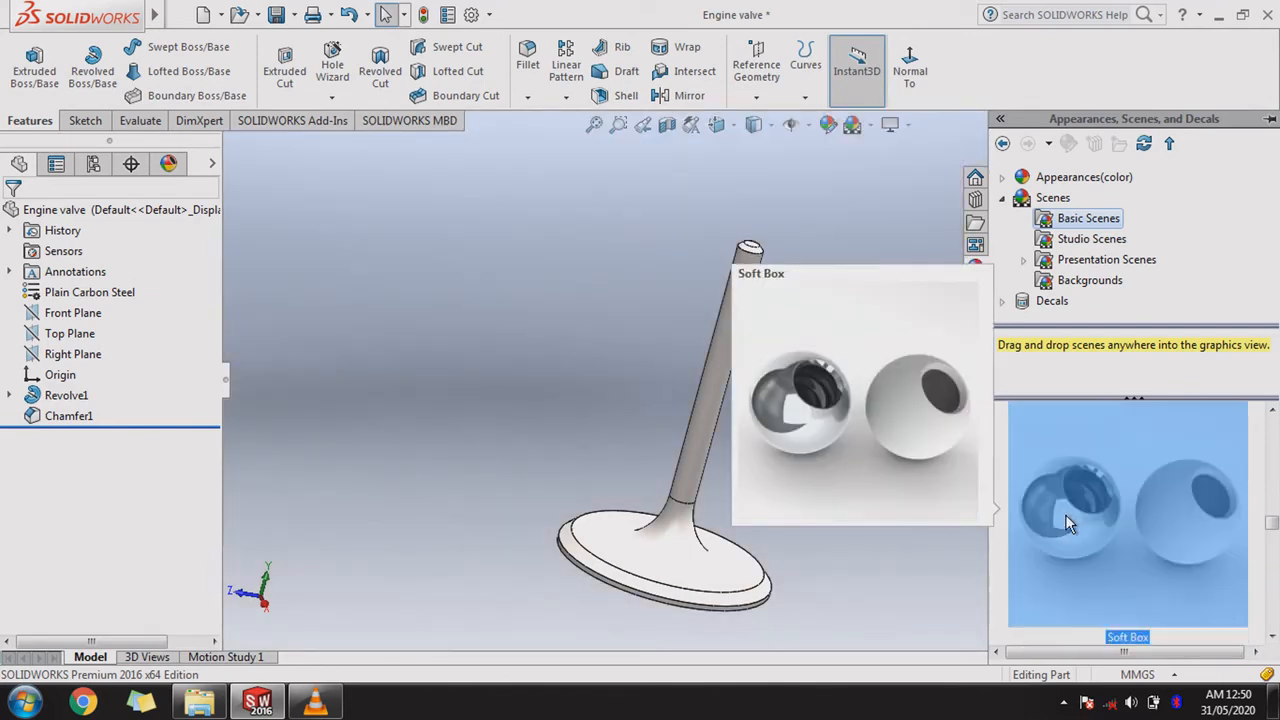
{"action": "scroll", "coordinate": [1065, 514], "scroll_direction": "down", "scroll_amount": 1}
{"action": "left_click", "coordinate": [1065, 514]}
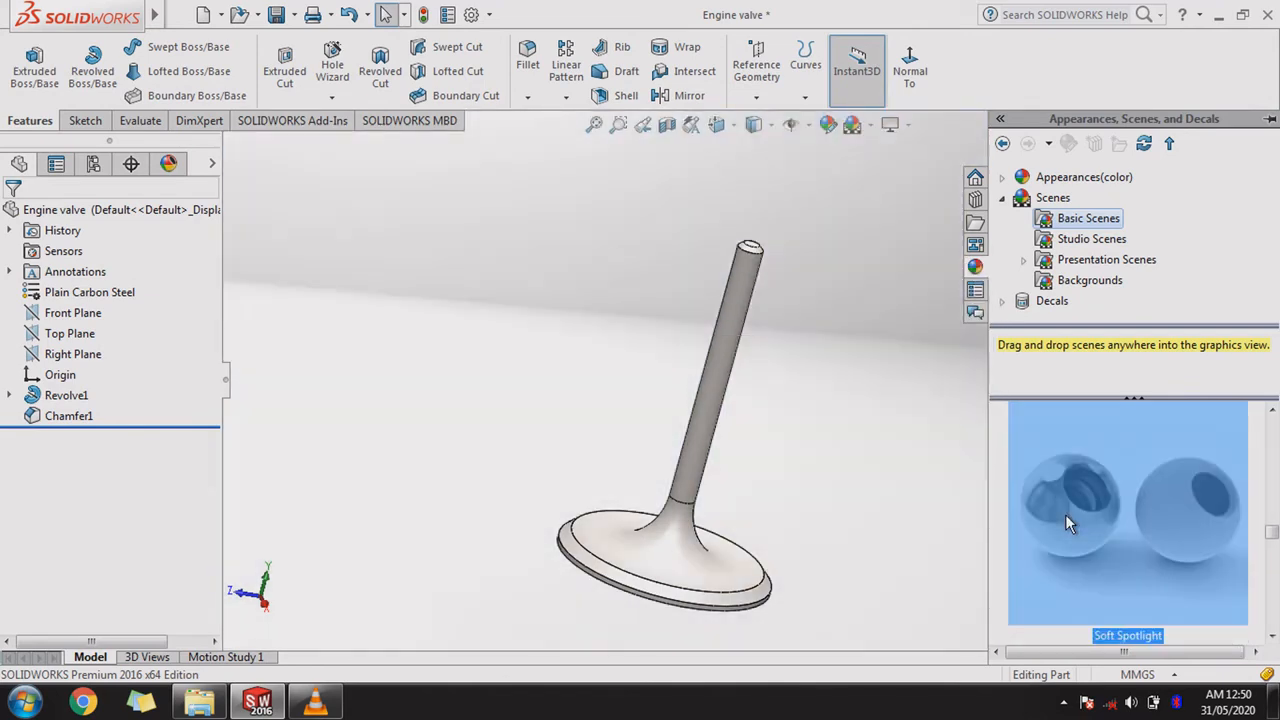
Try further basic scenes behind the valve, including Ambient Only and Office Space.
{"action": "scroll", "coordinate": [1065, 514], "scroll_direction": "down", "scroll_amount": 1}
{"action": "left_click", "coordinate": [1065, 514]}
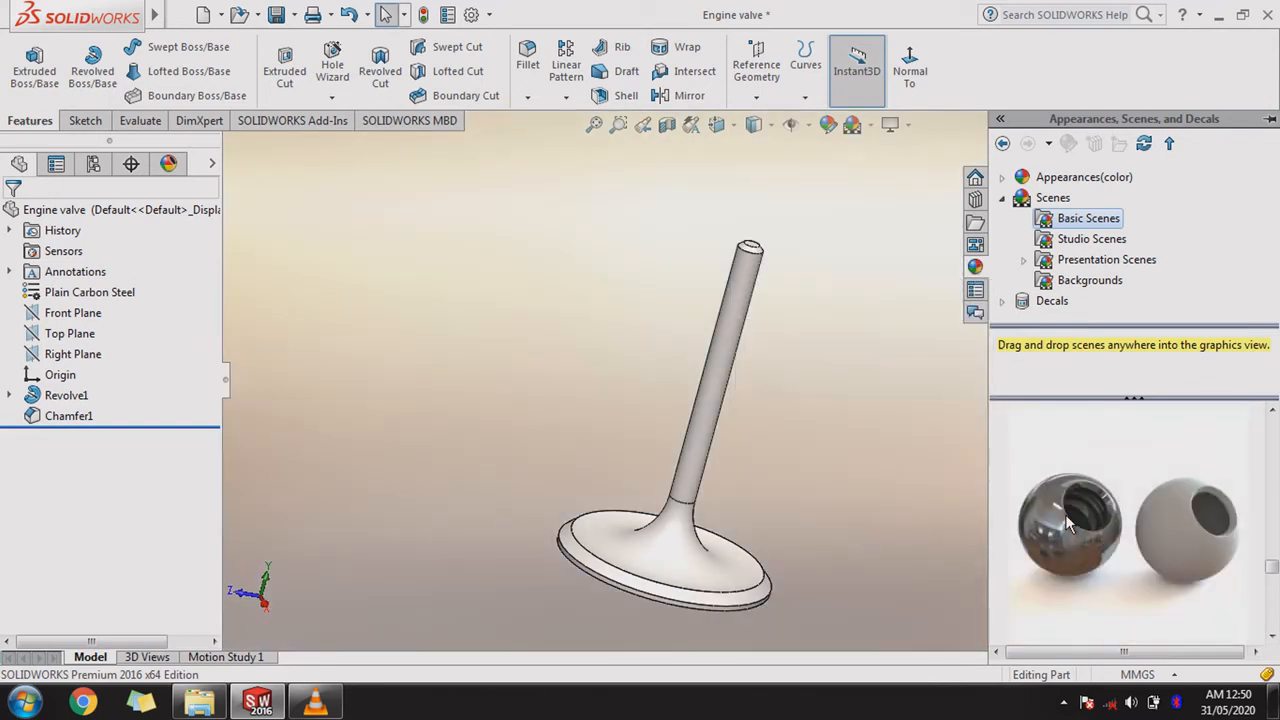
{"action": "scroll", "coordinate": [1065, 514], "scroll_direction": "down", "scroll_amount": 1}
{"action": "left_click", "coordinate": [1065, 514]}
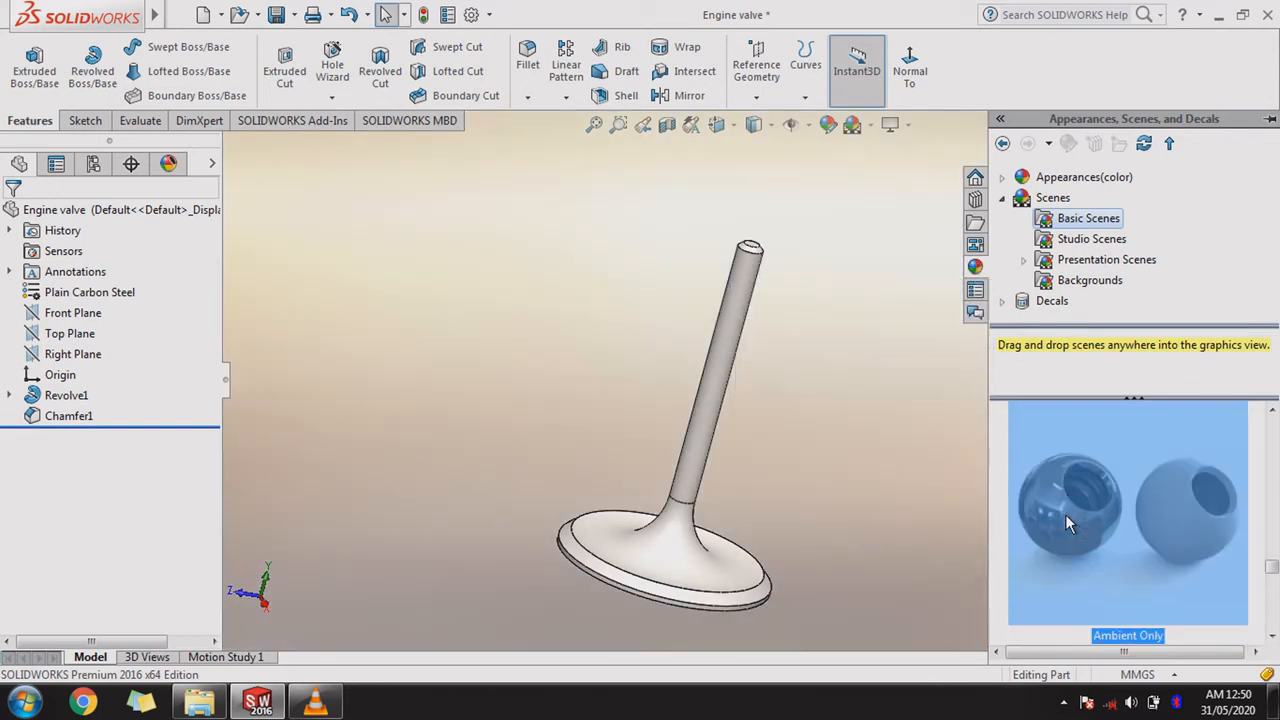
{"action": "scroll", "coordinate": [1065, 514], "scroll_direction": "down", "scroll_amount": 2}
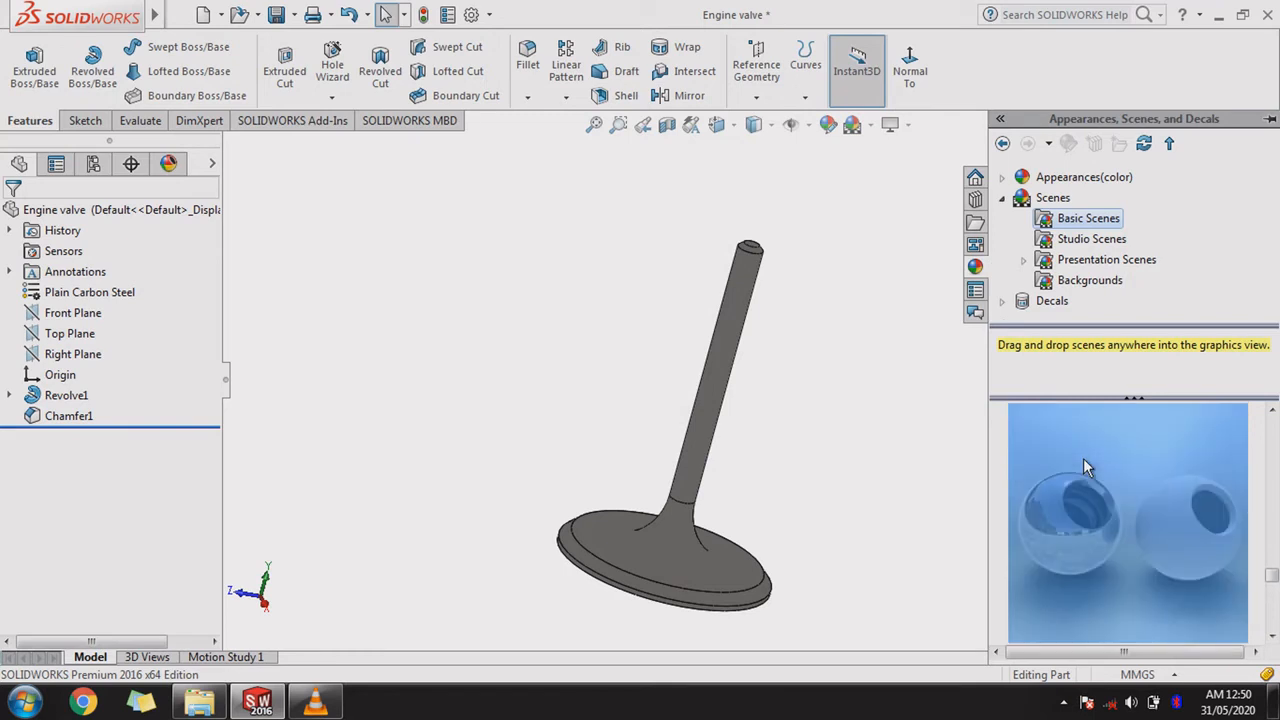
{"action": "left_click", "coordinate": [1083, 466]}
{"action": "scroll", "coordinate": [1083, 466], "scroll_direction": "down", "scroll_amount": 2}
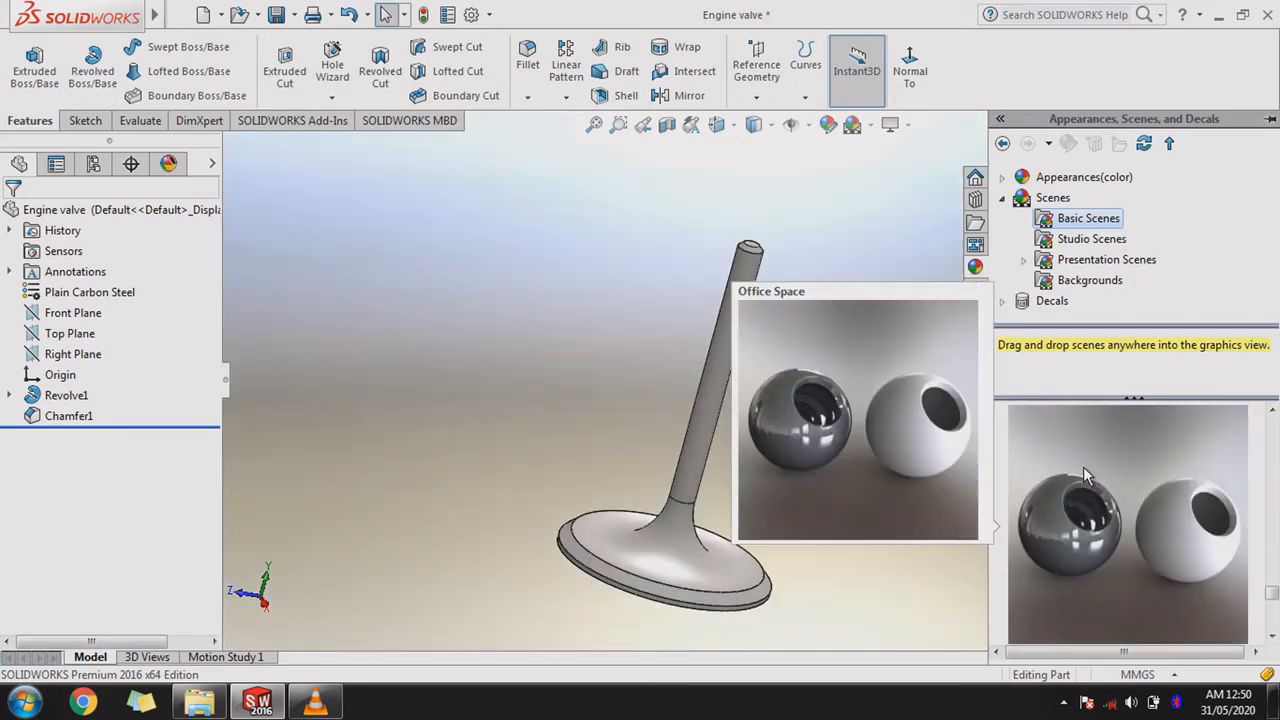
{"action": "scroll", "coordinate": [1083, 466], "scroll_direction": "down", "scroll_amount": 1}
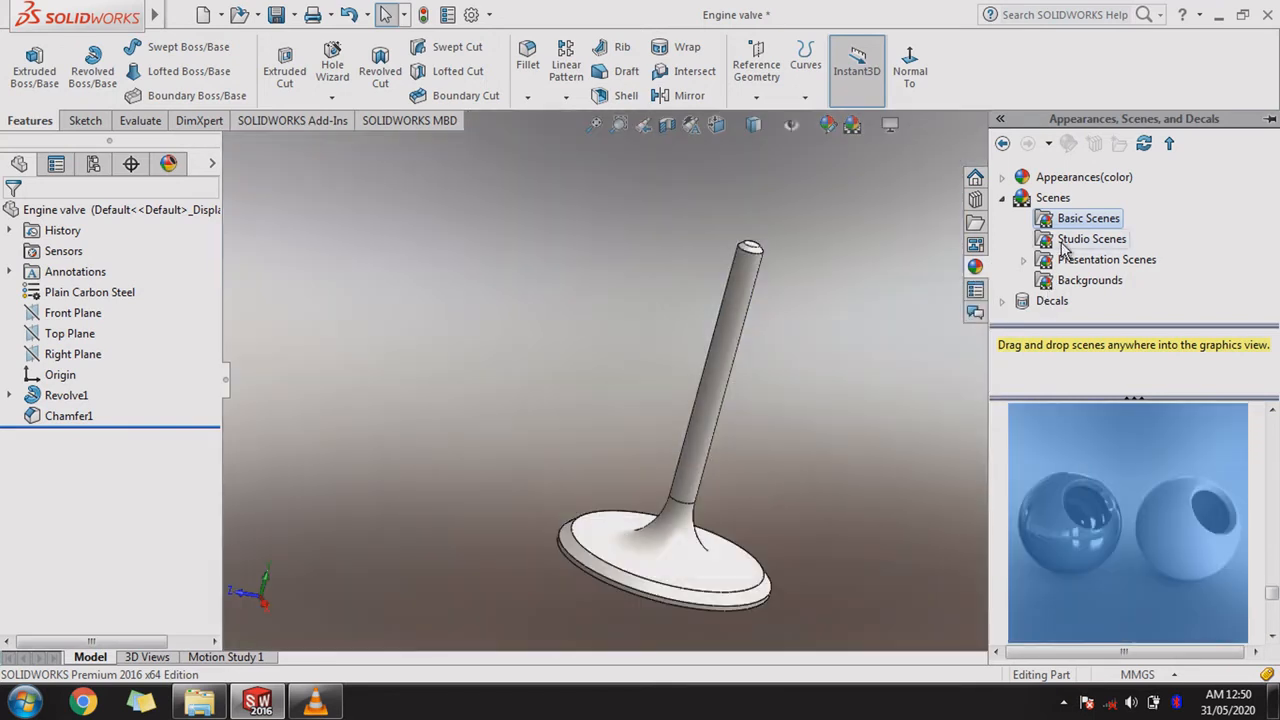
Try the Reflective Floor Black studio scene, and apply the Factory Floor studio scene in its place.
{"action": "left_click", "coordinate": [1065, 242]}
{"action": "left_click", "coordinate": [1064, 475]}
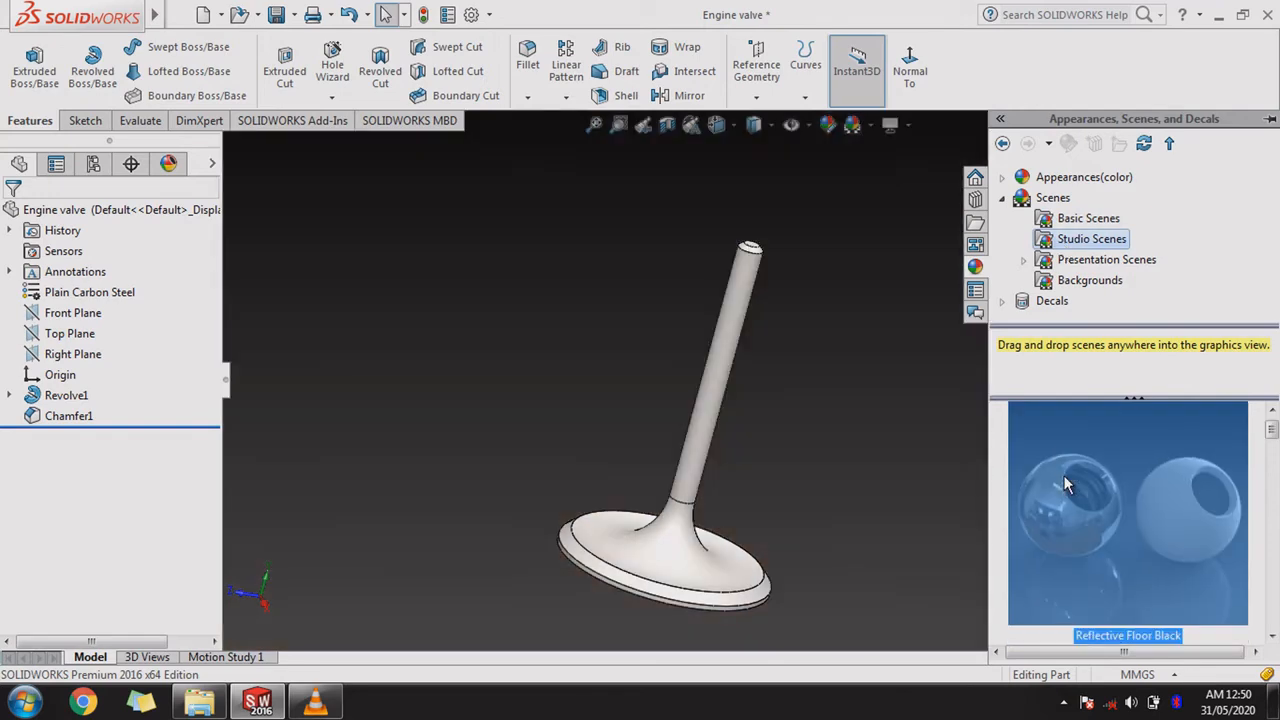
{"action": "scroll", "coordinate": [1064, 475], "scroll_direction": "down", "scroll_amount": 1}
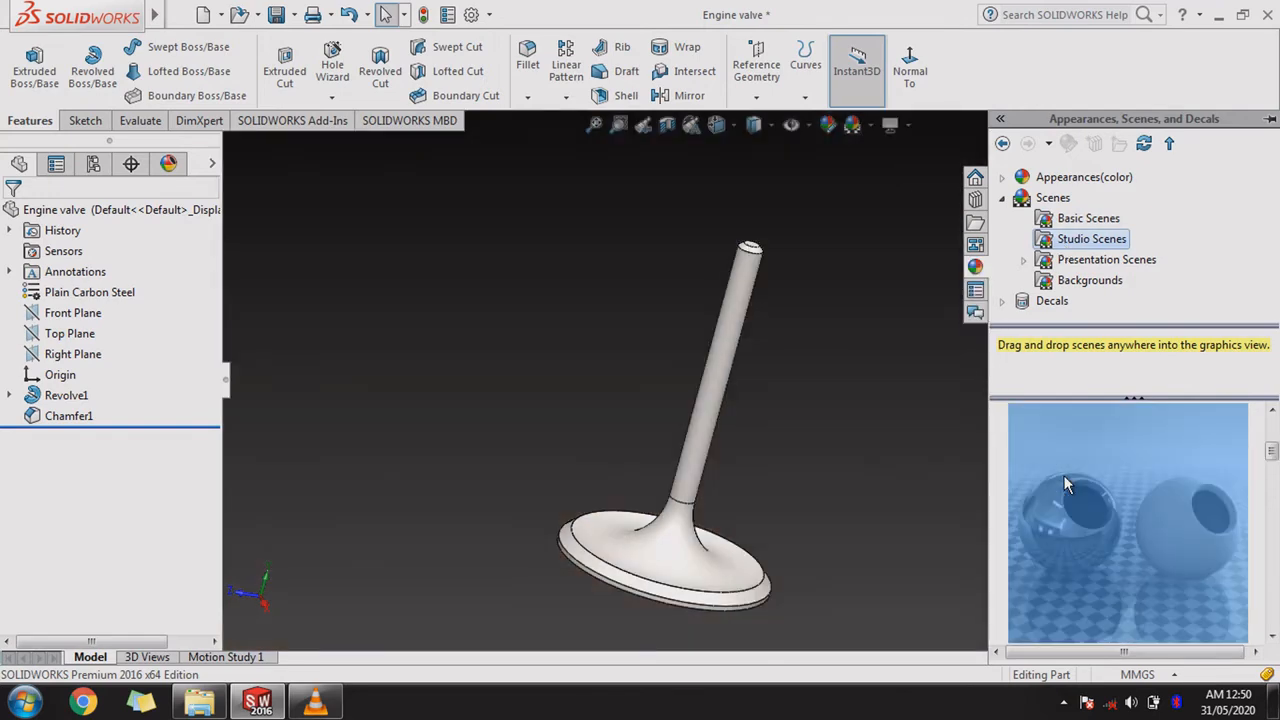
{"action": "scroll", "coordinate": [1064, 475], "scroll_direction": "down", "scroll_amount": 1}
{"action": "scroll", "coordinate": [1064, 476], "scroll_direction": "down", "scroll_amount": 2}
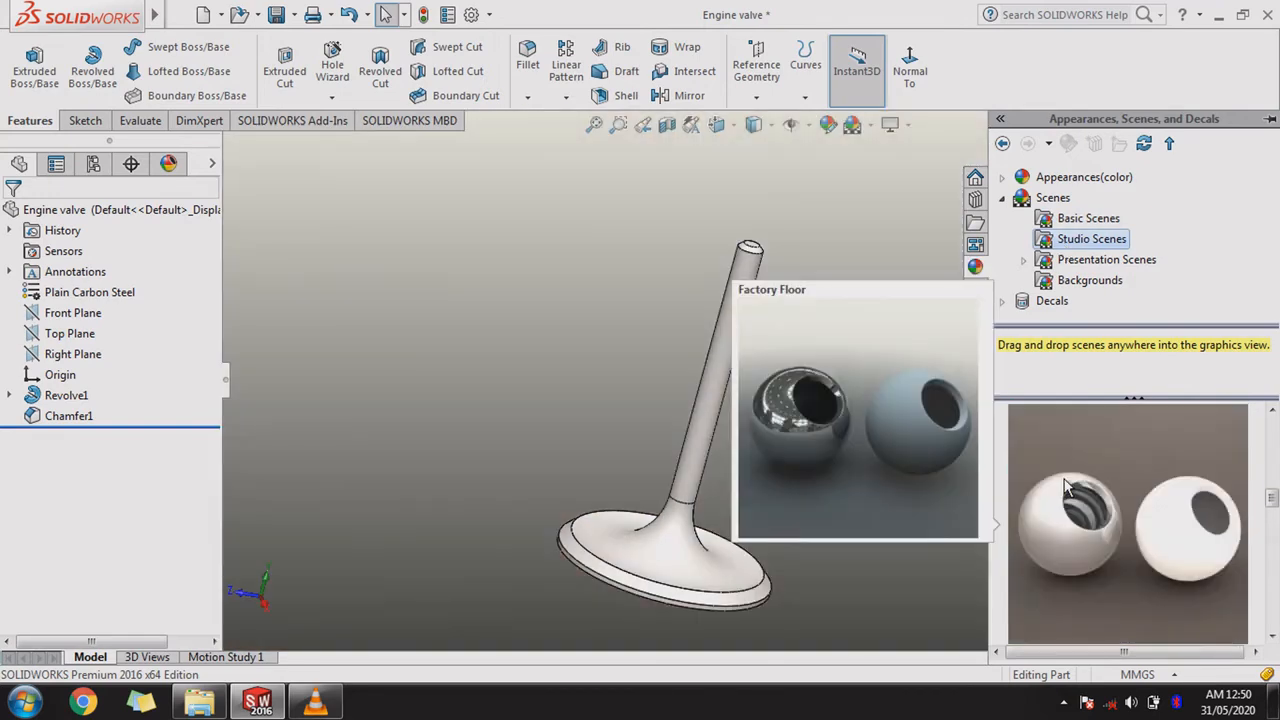
Show the Backgrounds scene category and widen the scene library for browsing.
{"action": "left_click", "coordinate": [1088, 281]}
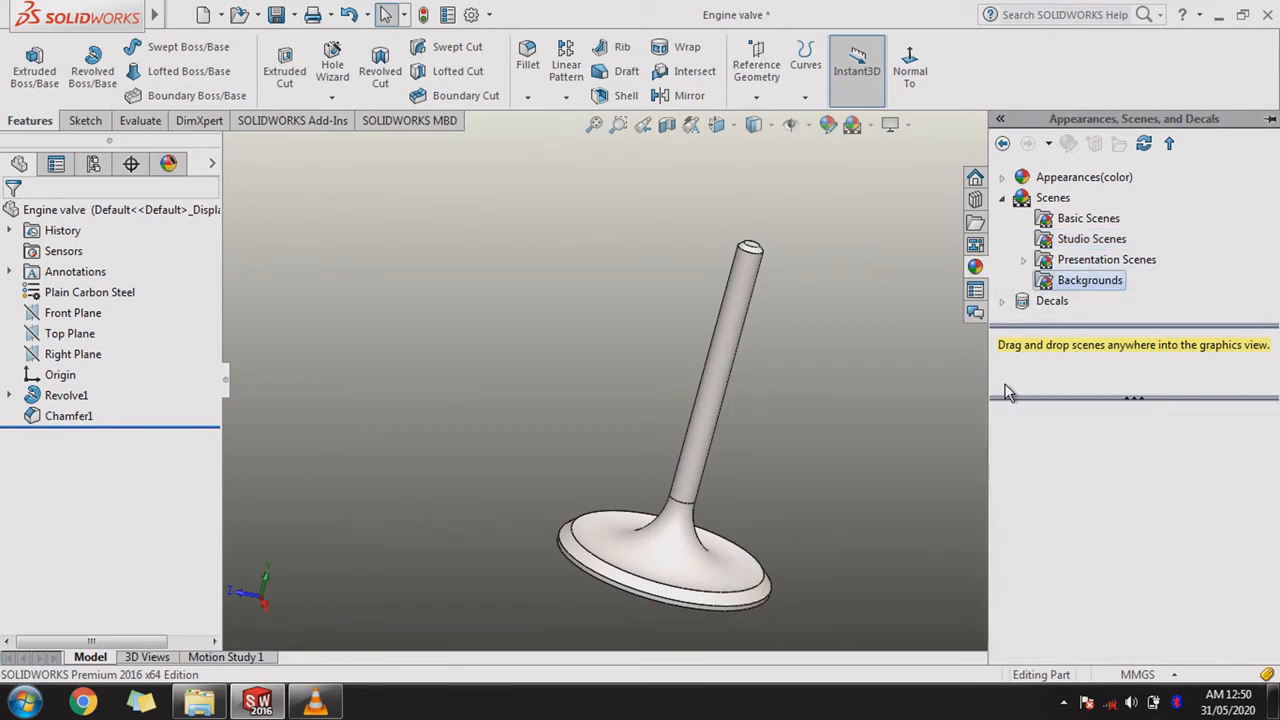
{"action": "left_click_drag", "start_coordinate": [990, 378], "coordinate": [897, 382]}
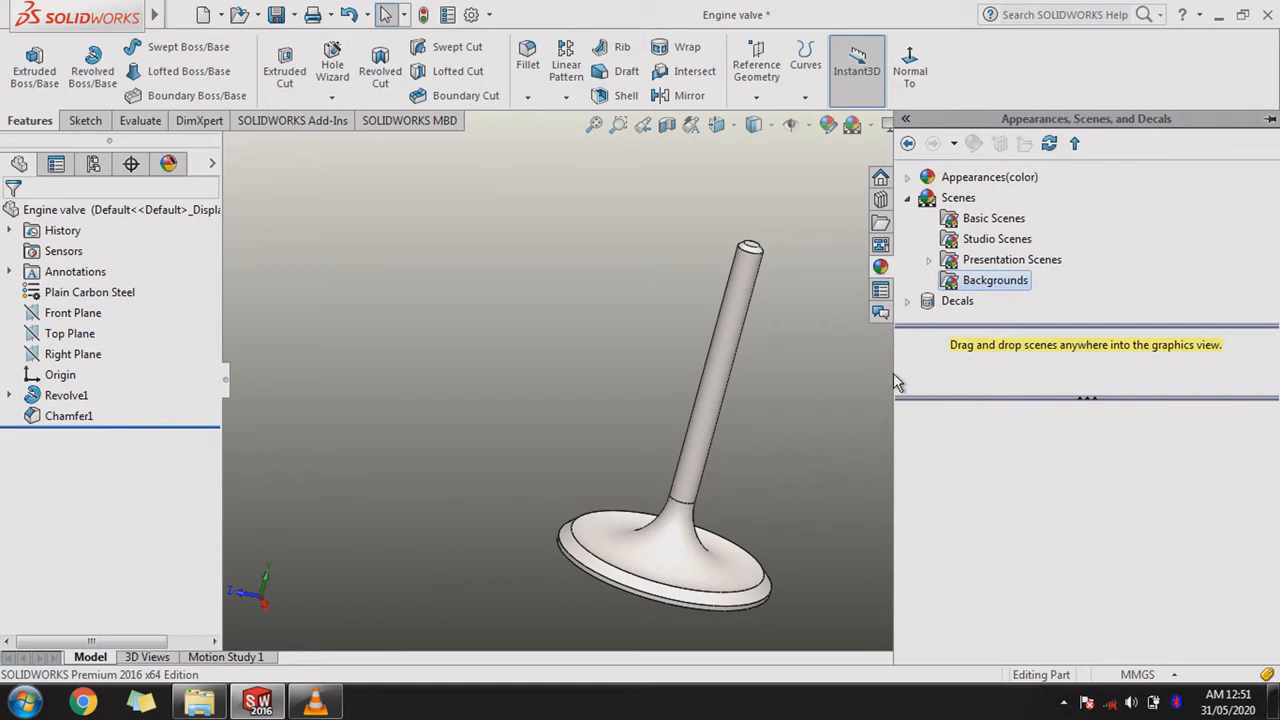
Enlarge the scene preview area and open the Landscape 2 folder of the Presentation Scenes.
{"action": "left_click", "coordinate": [1089, 398]}
{"action": "left_click", "coordinate": [993, 264]}
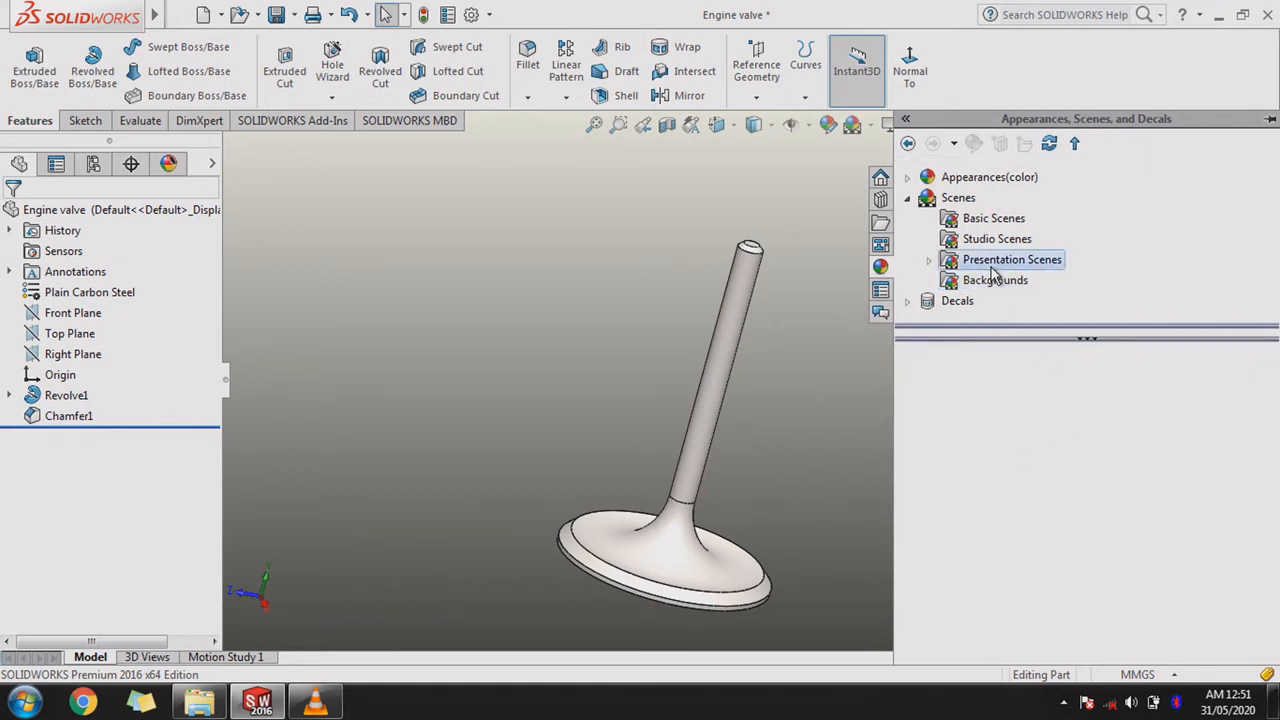
{"action": "scroll", "coordinate": [1023, 471], "scroll_direction": "down", "scroll_amount": 6}
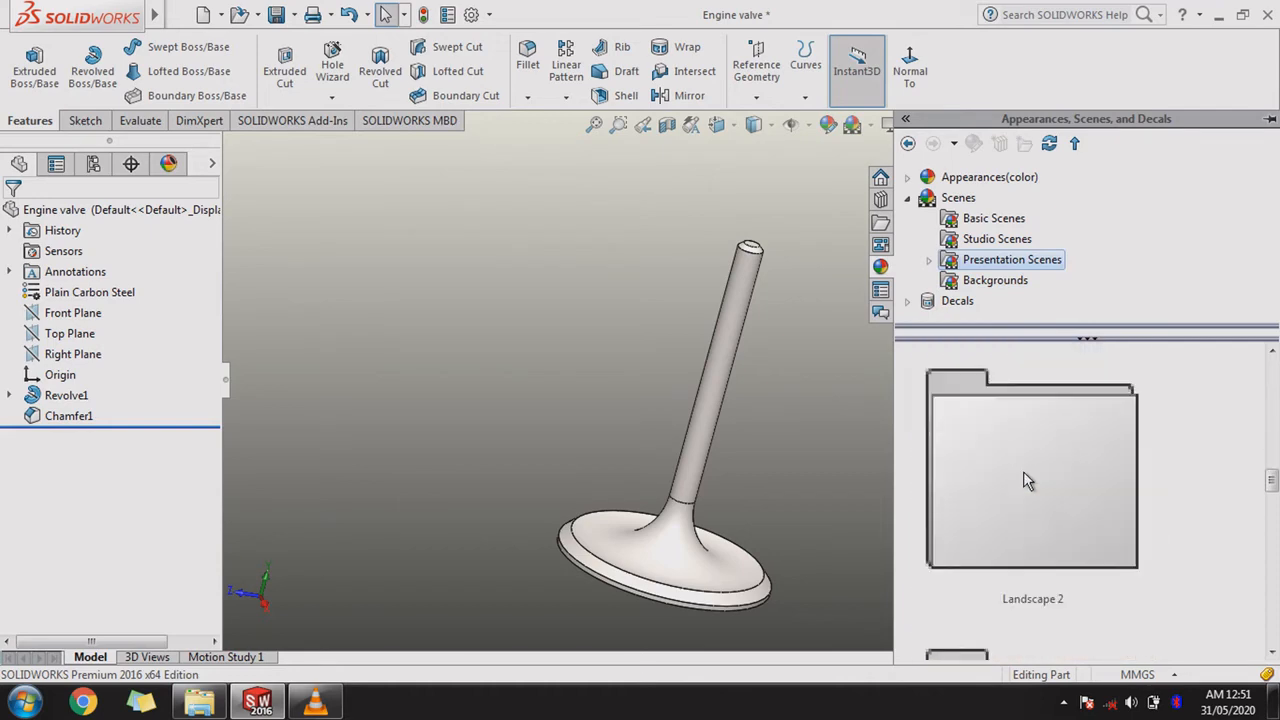
{"action": "left_click", "coordinate": [1024, 474]}
{"action": "double_click", "coordinate": [1023, 471]}
Try the Landscape 2 Image 4, Landscape 2 Image 6 and Landscape 2 Background scenes behind the valve.
{"action": "scroll", "coordinate": [1025, 444], "scroll_direction": "down", "scroll_amount": 3}
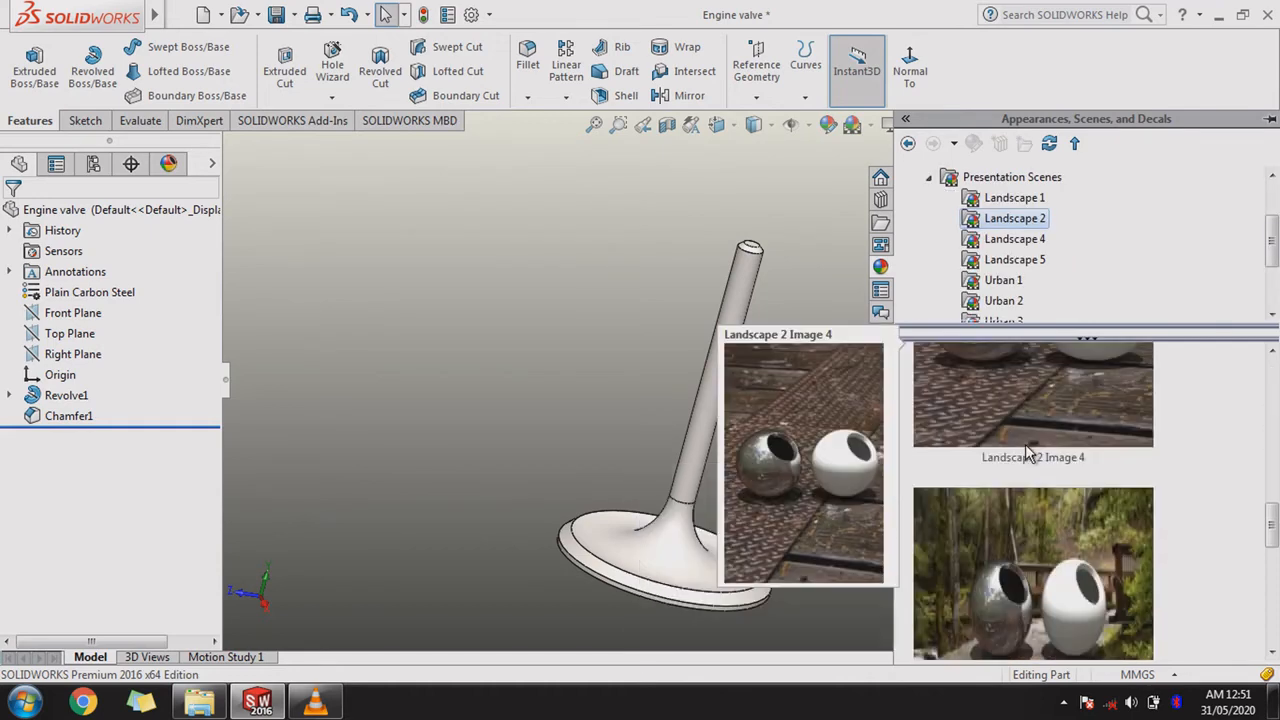
{"action": "left_click", "coordinate": [1025, 444]}
{"action": "double_click", "coordinate": [1025, 444]}
{"action": "scroll", "coordinate": [1027, 452], "scroll_direction": "down", "scroll_amount": 4}
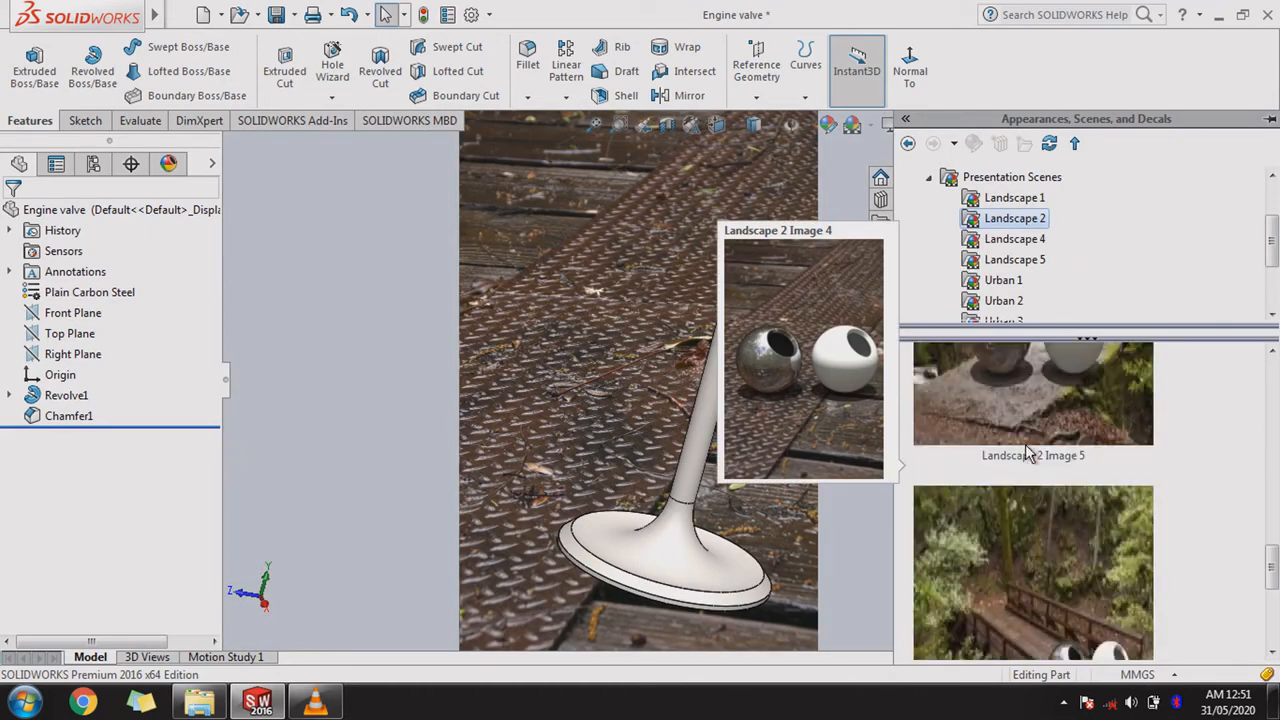
{"action": "double_click", "coordinate": [1027, 452]}
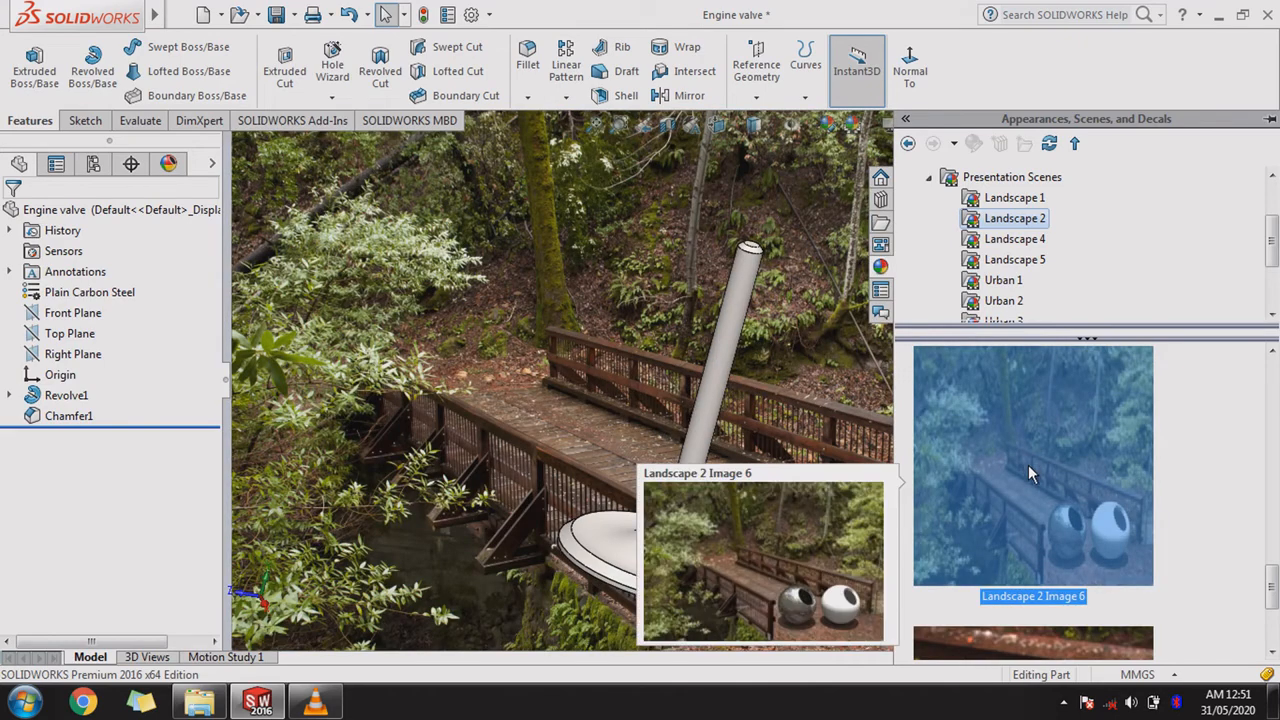
{"action": "scroll", "coordinate": [1020, 620], "scroll_direction": "down", "scroll_amount": 3}
{"action": "double_click", "coordinate": [1018, 566]}
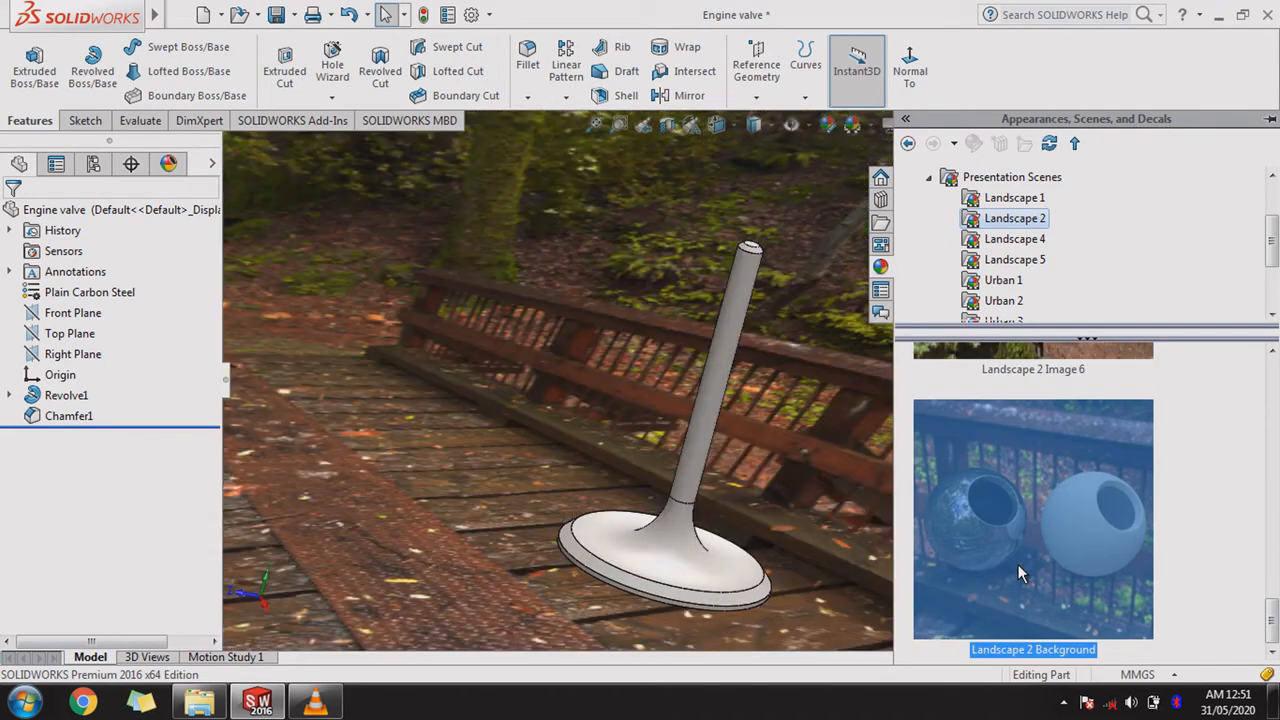
Narrow and collapse the scene library to free the whole graphics area.
{"action": "scroll", "coordinate": [1018, 564], "scroll_direction": "up", "scroll_amount": 10}
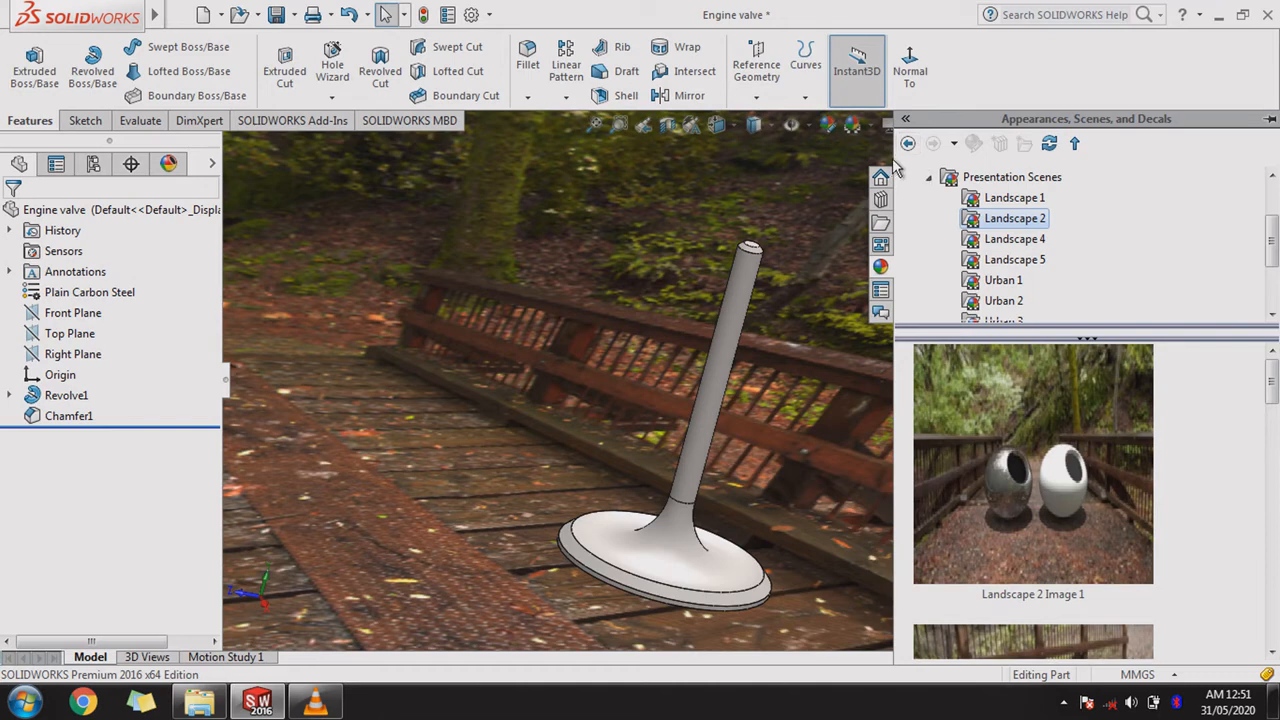
{"action": "left_click_drag", "start_coordinate": [894, 158], "coordinate": [1151, 159]}
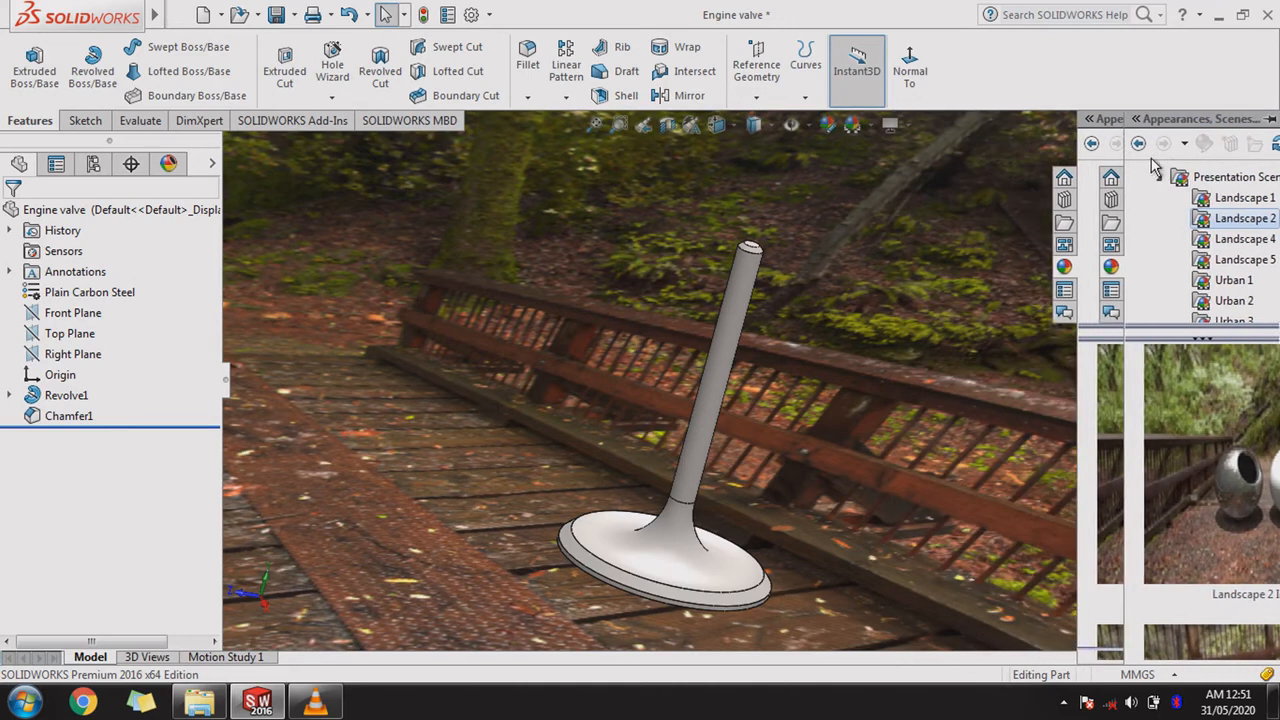
{"action": "left_click", "coordinate": [907, 131]}
{"action": "left_click", "coordinate": [909, 150]}
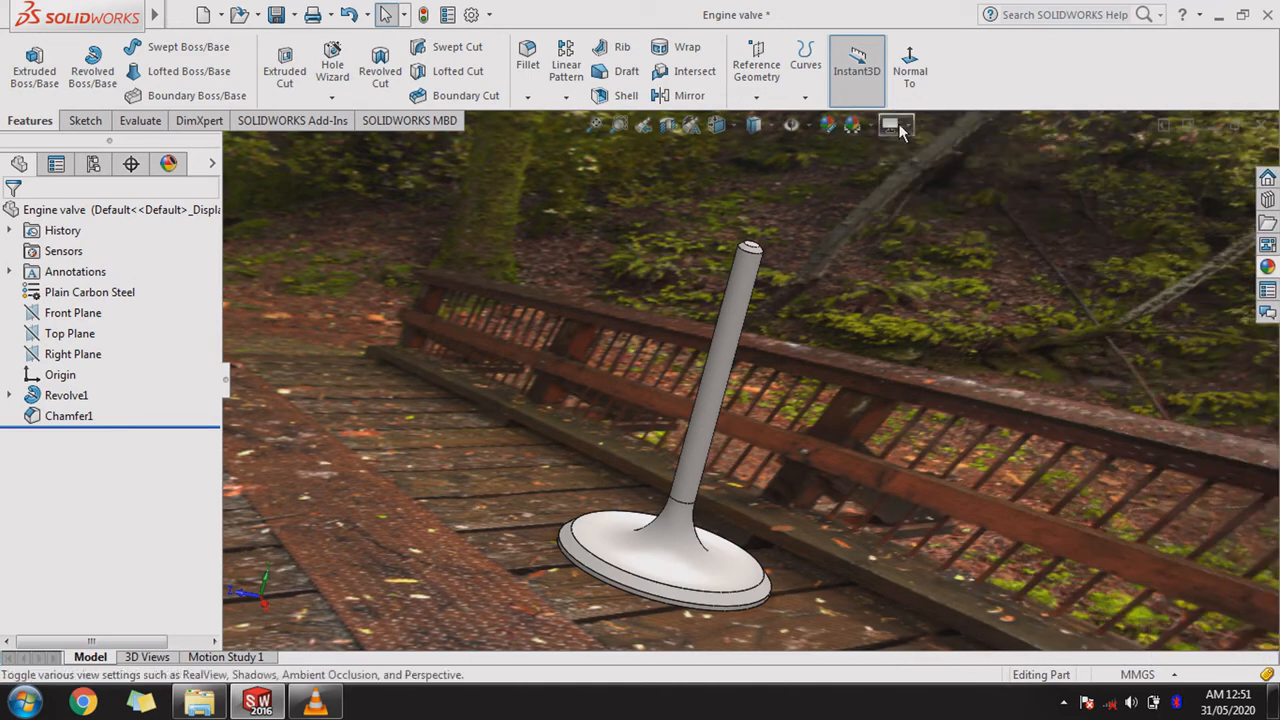
Turn on Ambient Occlusion and the Perspective view for the valve.
{"action": "left_click", "coordinate": [900, 126]}
{"action": "left_click", "coordinate": [916, 175]}
{"action": "left_click", "coordinate": [900, 126]}
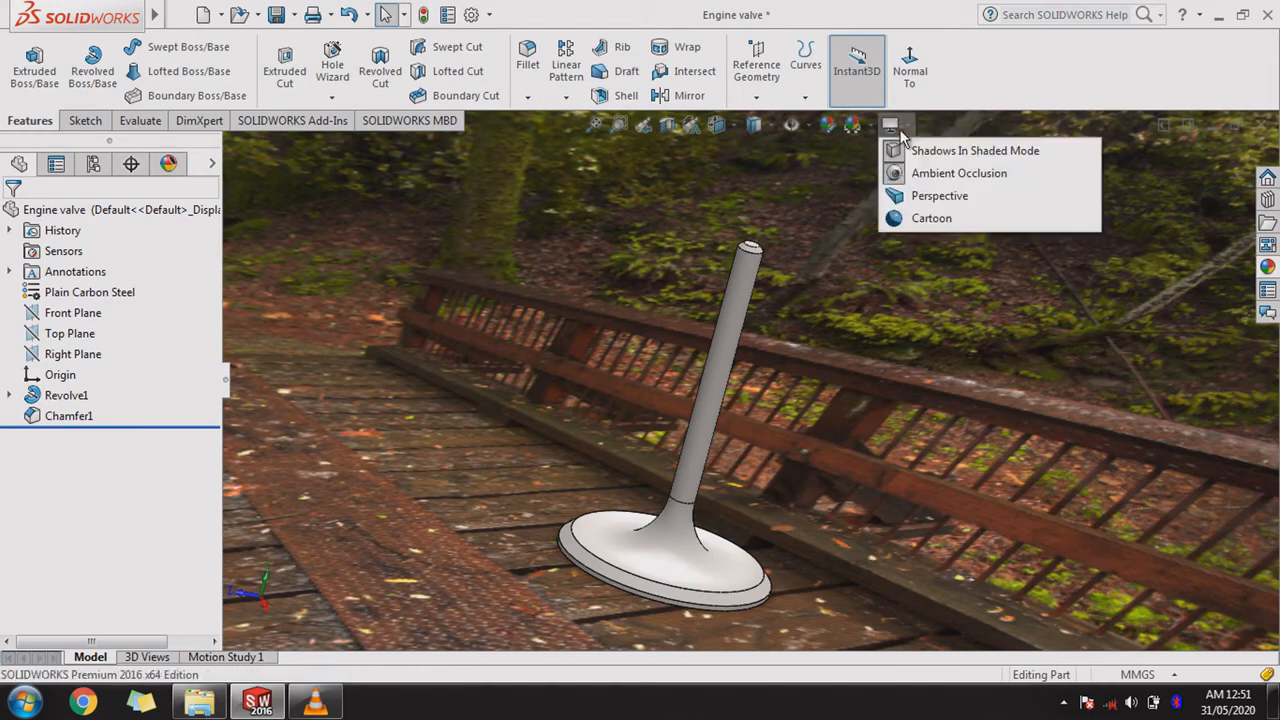
{"action": "left_click", "coordinate": [906, 189]}
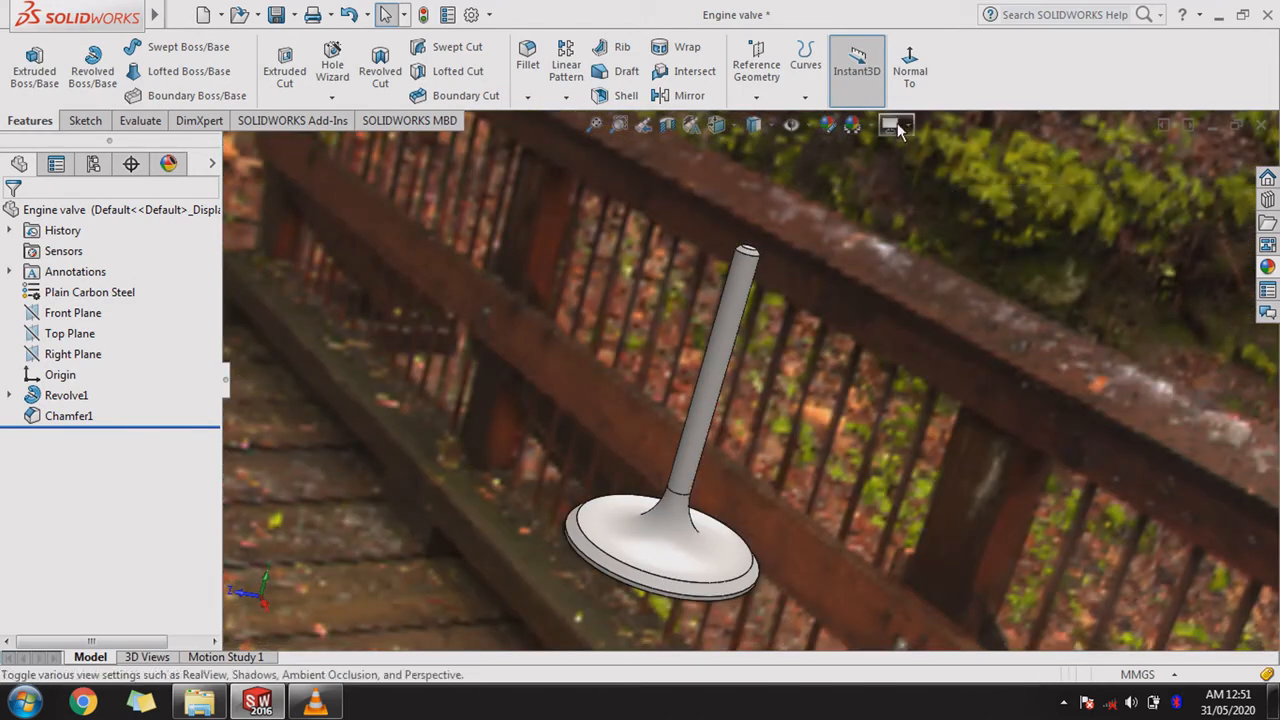
Try the Cartoon view effect on the valve and switch it off again.
{"action": "left_click", "coordinate": [900, 126]}
{"action": "left_click", "coordinate": [909, 212]}
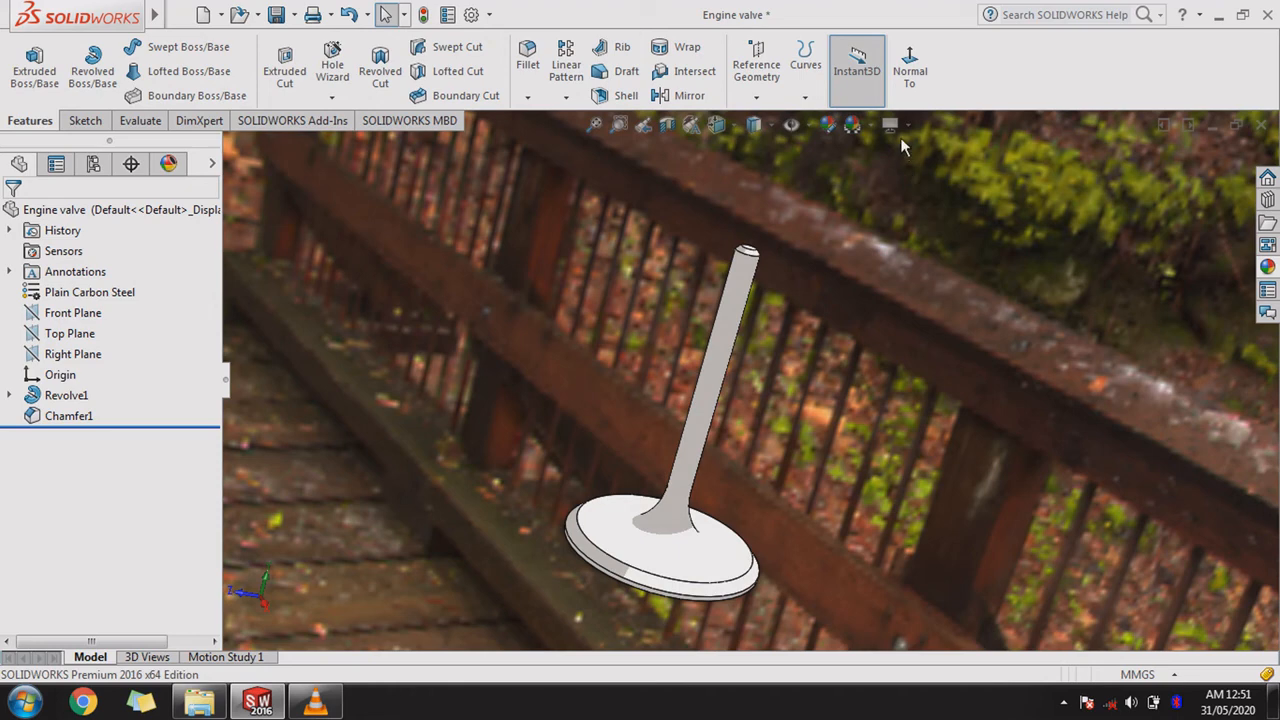
{"action": "left_click", "coordinate": [900, 126]}
{"action": "left_click", "coordinate": [912, 222]}
Turn off Shadows In Shaded Mode.
{"action": "left_click", "coordinate": [900, 126]}
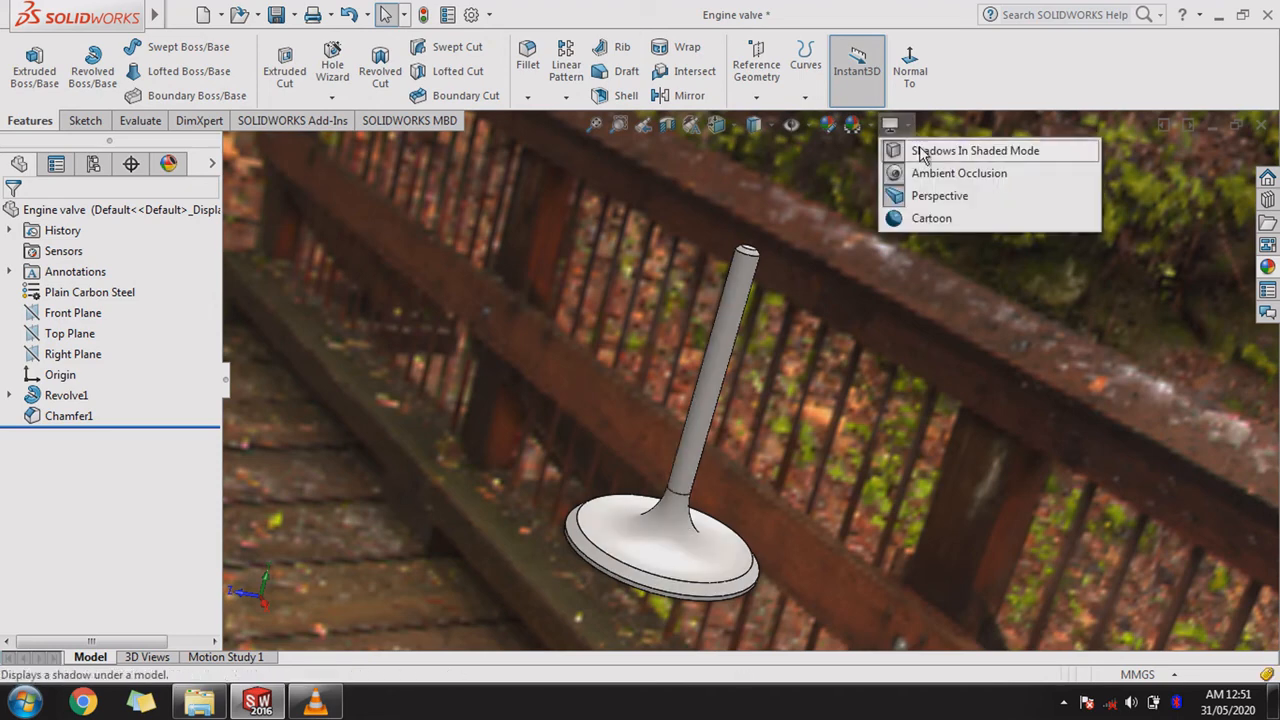
{"action": "left_click", "coordinate": [920, 152]}
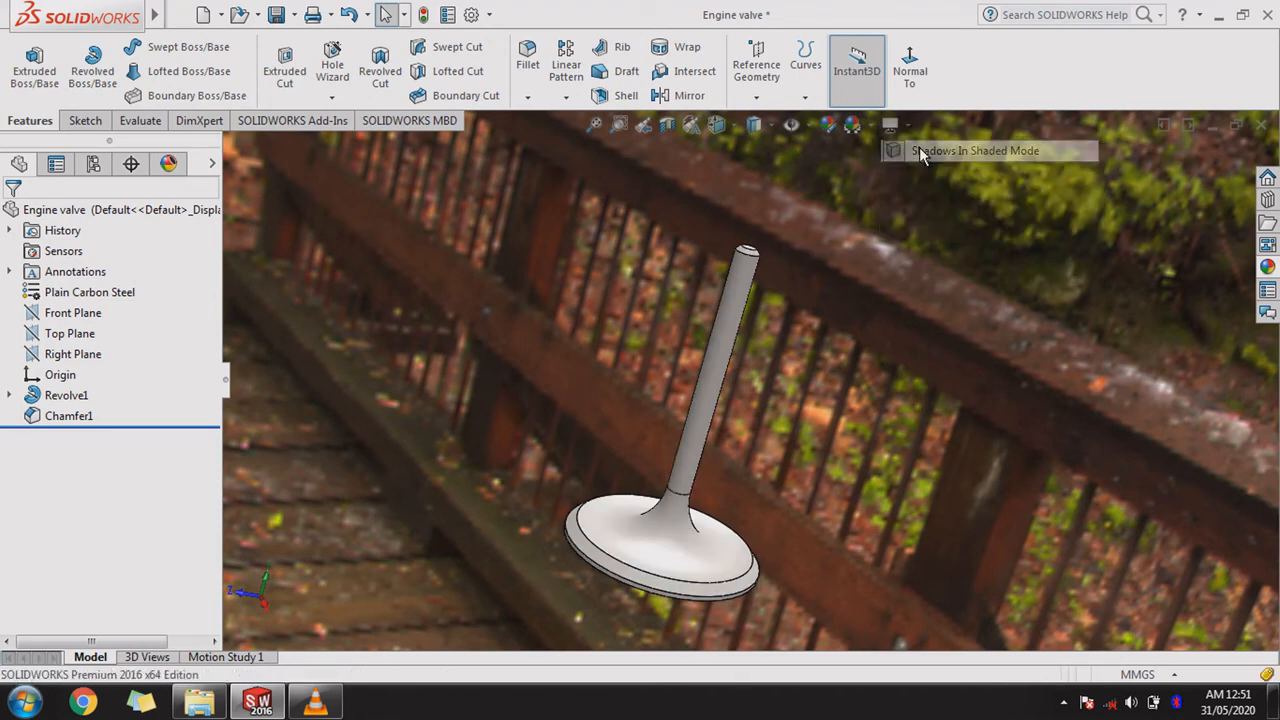
Try the Plain White, Backdrop - Grey with Overhead Light and Courtyard Background scenes behind the valve.
{"action": "left_click", "coordinate": [869, 124]}
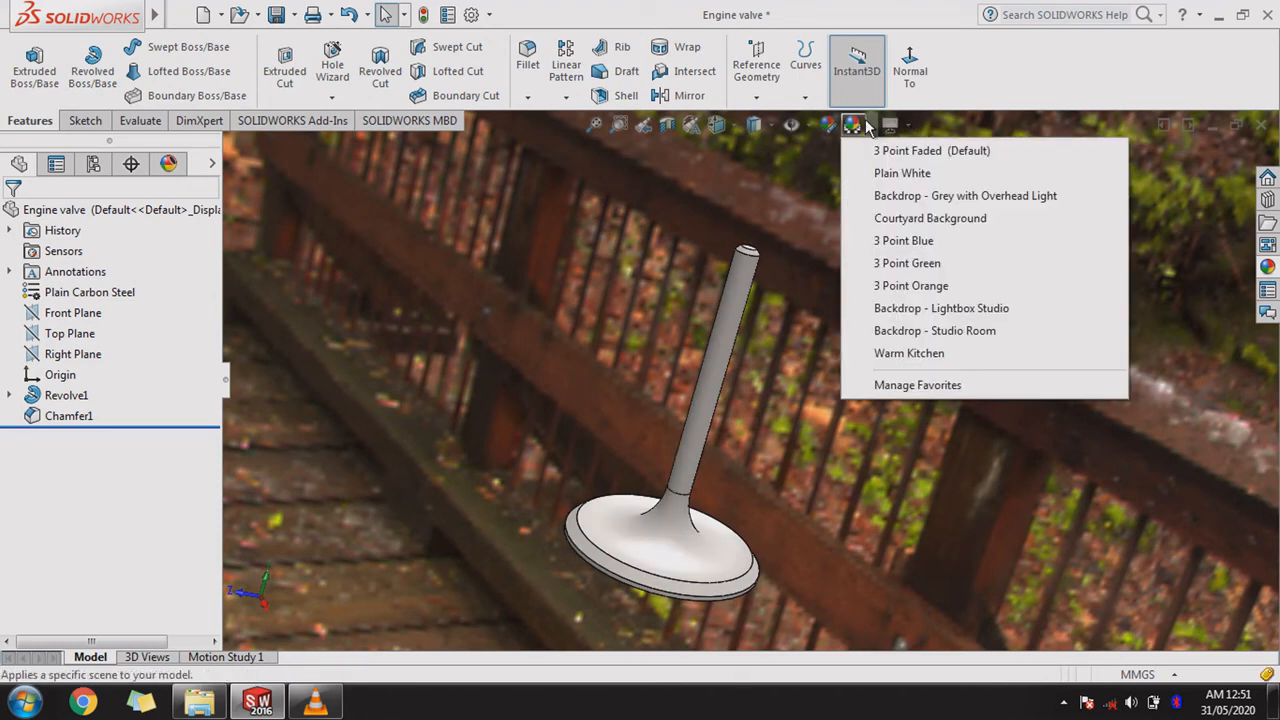
{"action": "left_click", "coordinate": [881, 174]}
{"action": "left_click", "coordinate": [870, 130]}
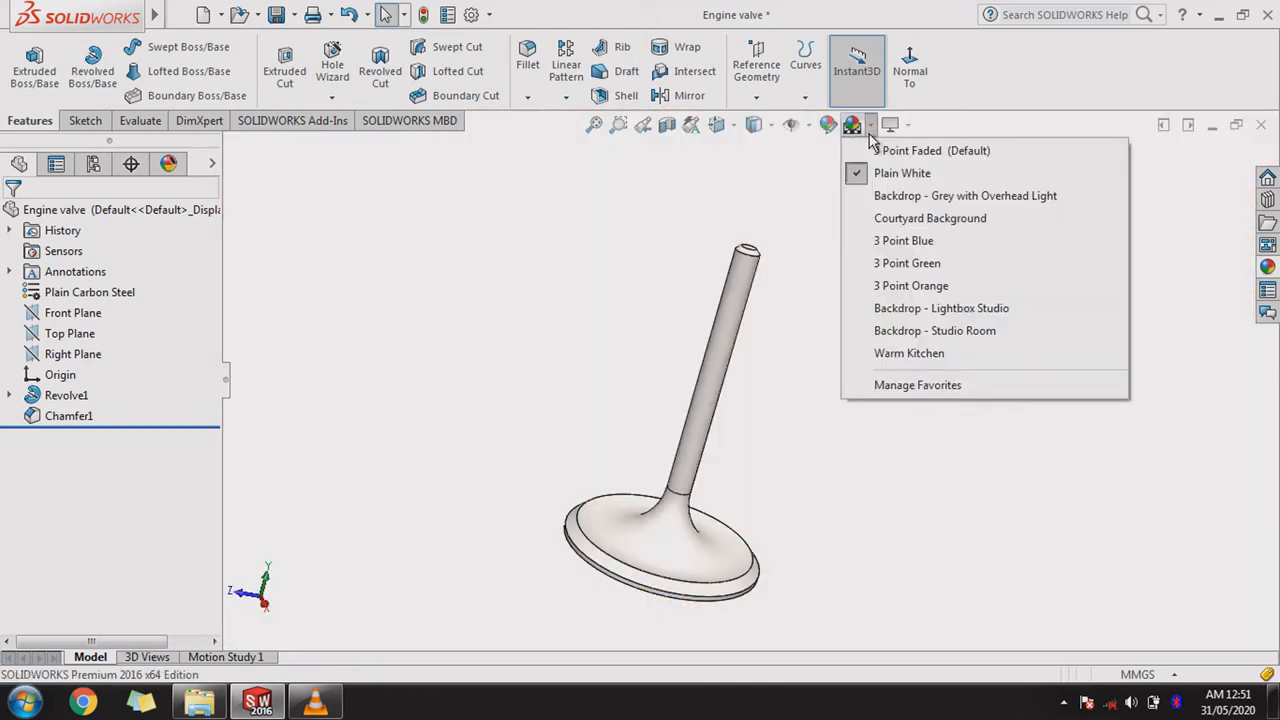
{"action": "left_click", "coordinate": [877, 198]}
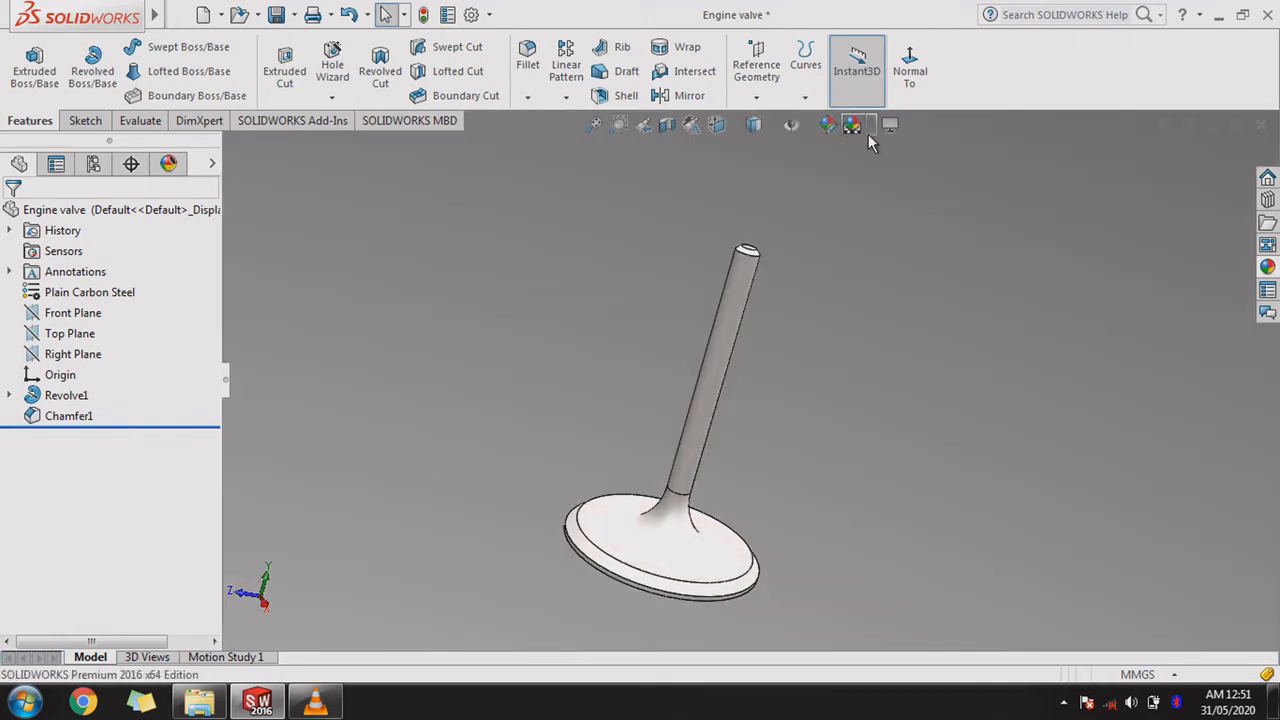
{"action": "left_click", "coordinate": [868, 130]}
{"action": "left_click", "coordinate": [879, 217]}
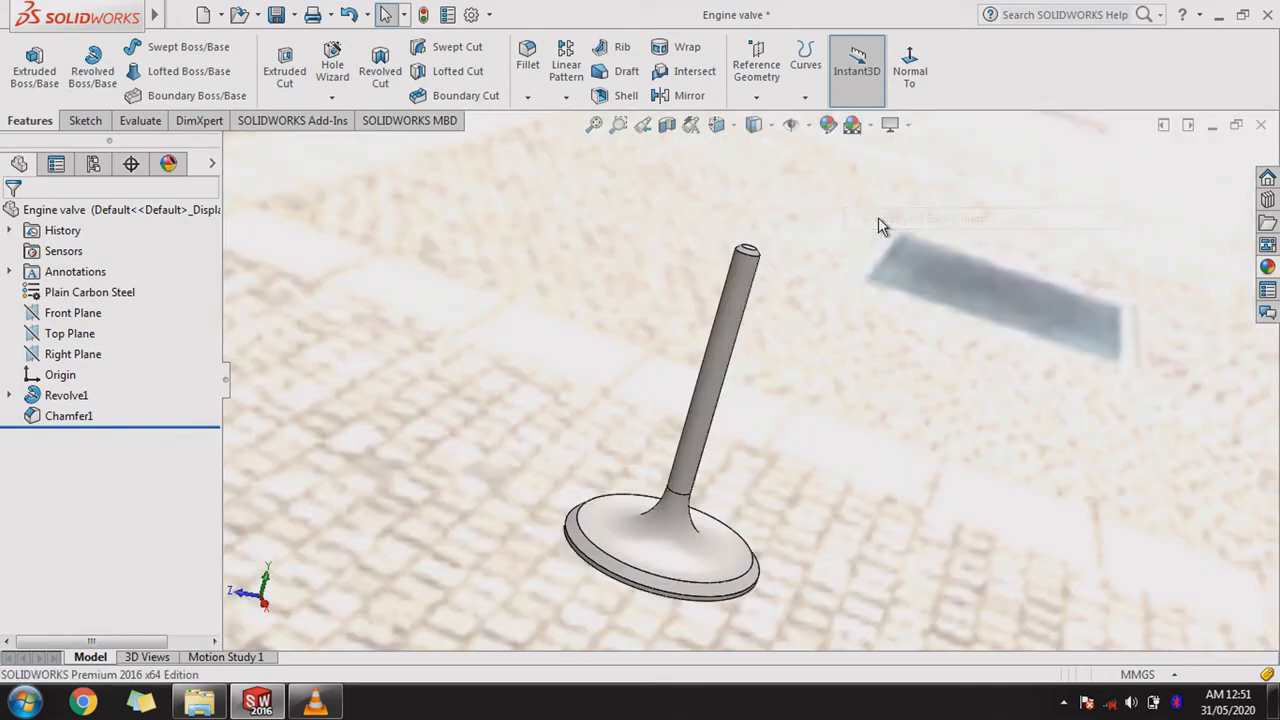
Apply the Warm Kitchen scene to the valve.
{"action": "left_click", "coordinate": [870, 125]}
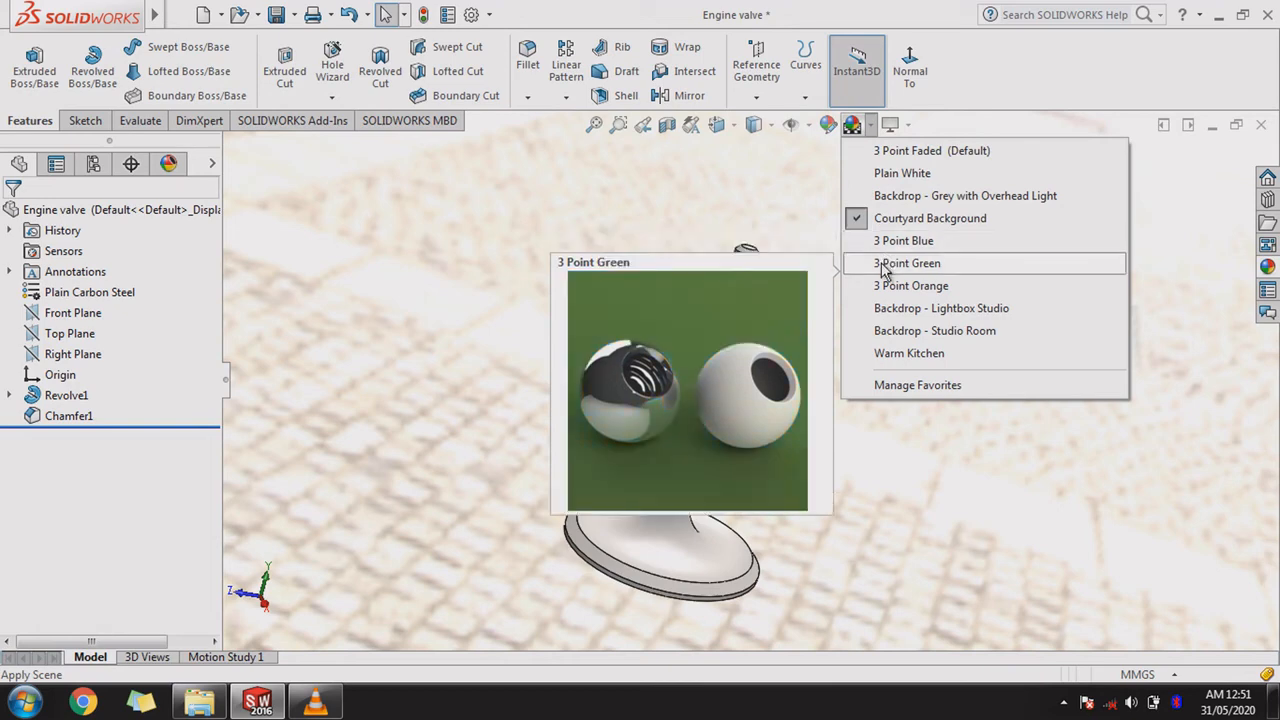
{"action": "left_click", "coordinate": [884, 355]}
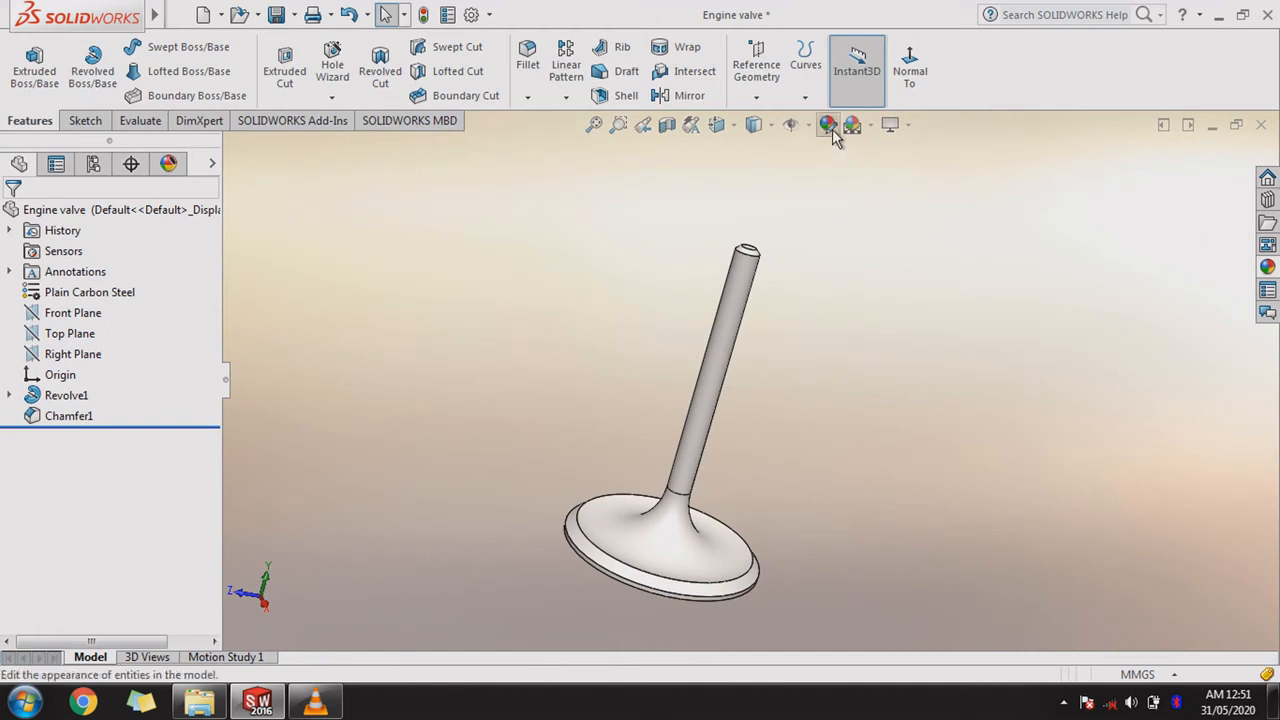
Try the Shaded, Hidden Lines Removed and Wireframe display styles on the valve, and return to Shaded With Edges.
{"action": "left_click", "coordinate": [809, 126]}
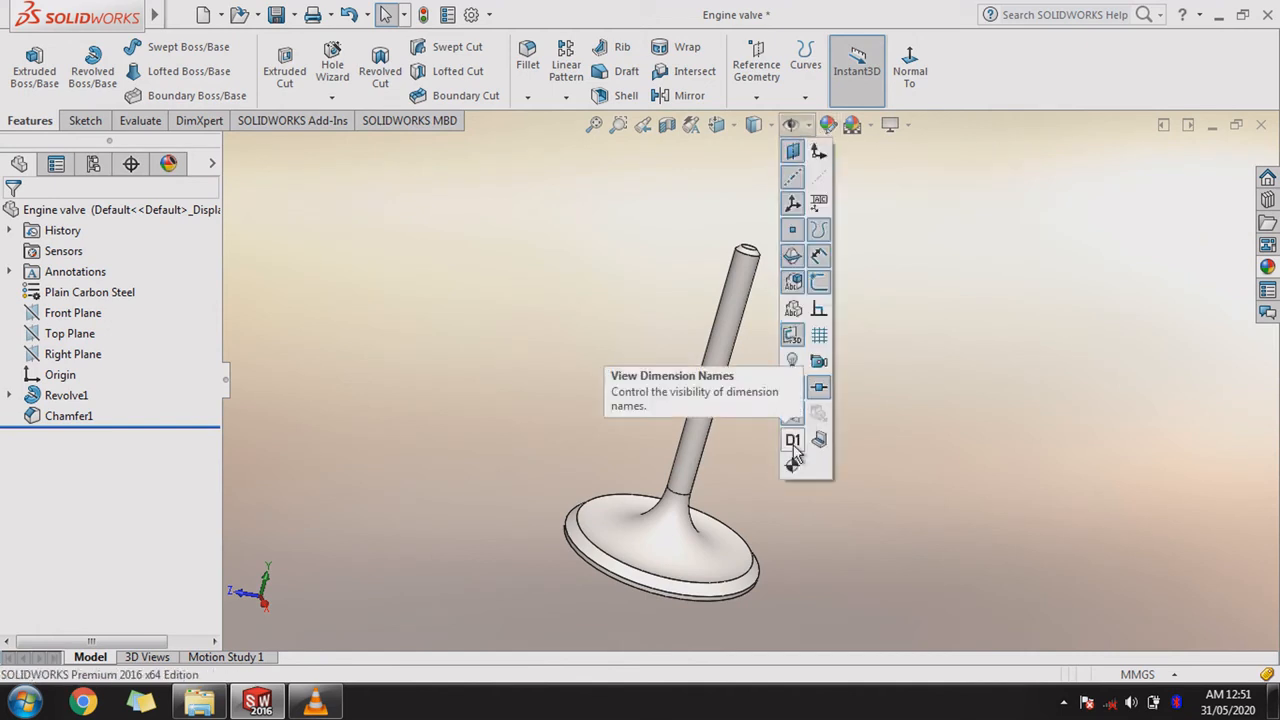
{"action": "left_click", "coordinate": [765, 129]}
{"action": "left_click", "coordinate": [766, 178]}
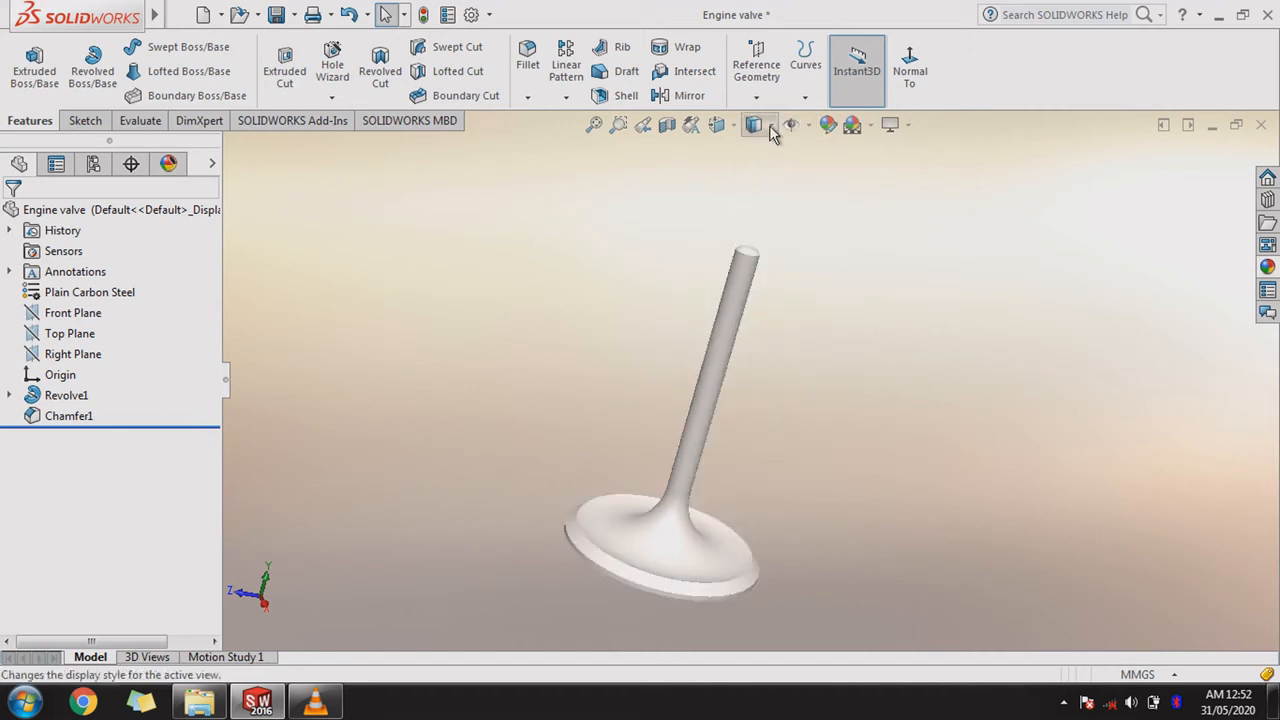
{"action": "left_click", "coordinate": [771, 128]}
{"action": "left_click", "coordinate": [757, 236]}
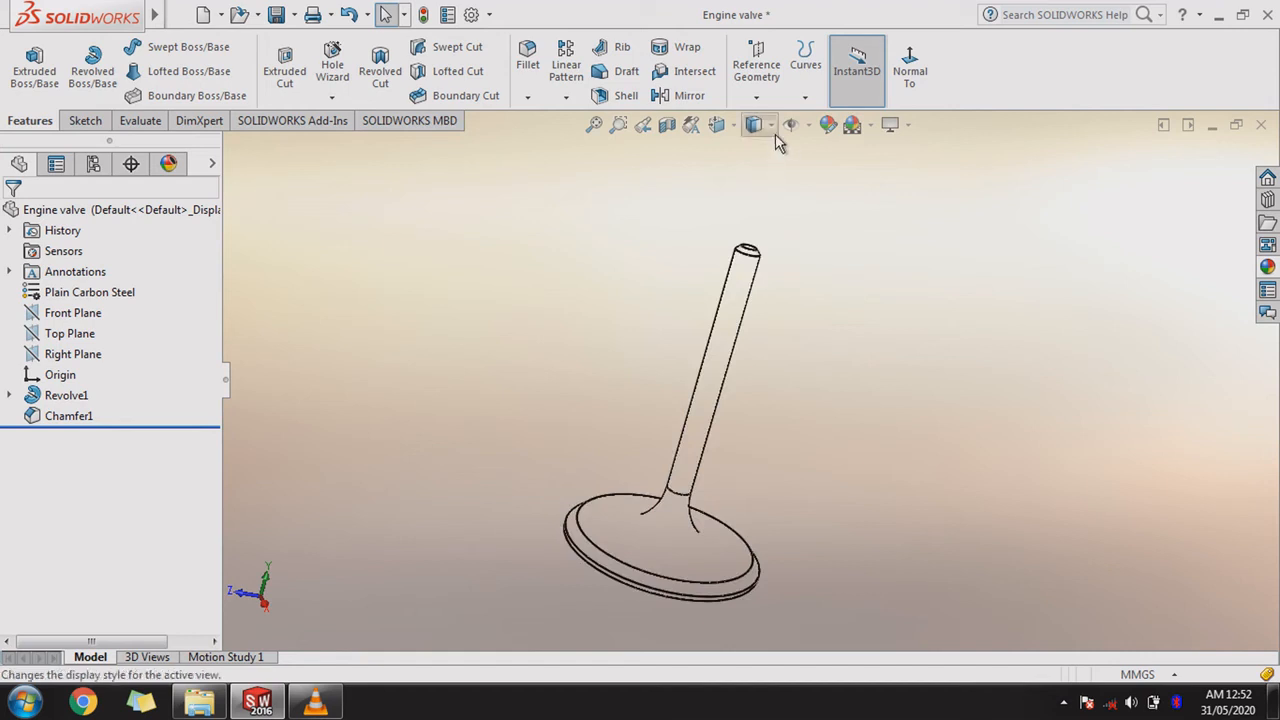
{"action": "left_click", "coordinate": [775, 133]}
{"action": "left_click", "coordinate": [768, 257]}
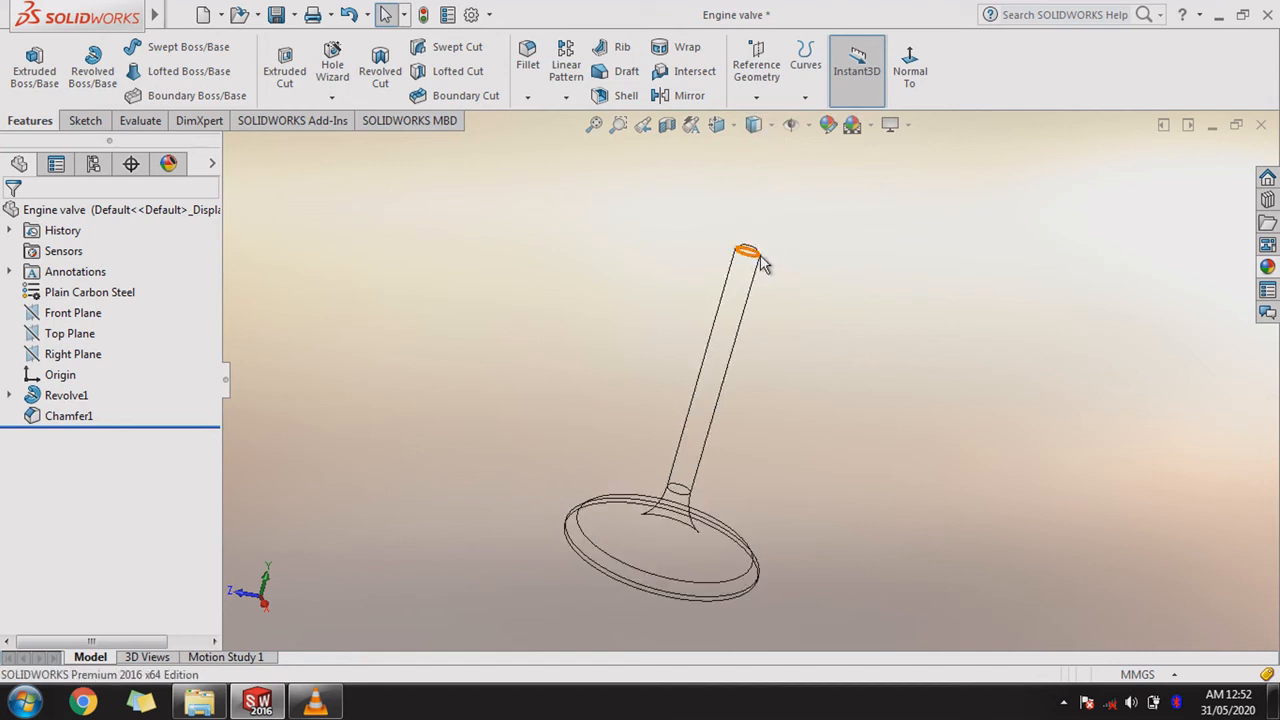
{"action": "left_click", "coordinate": [766, 131]}
{"action": "left_click", "coordinate": [756, 174]}
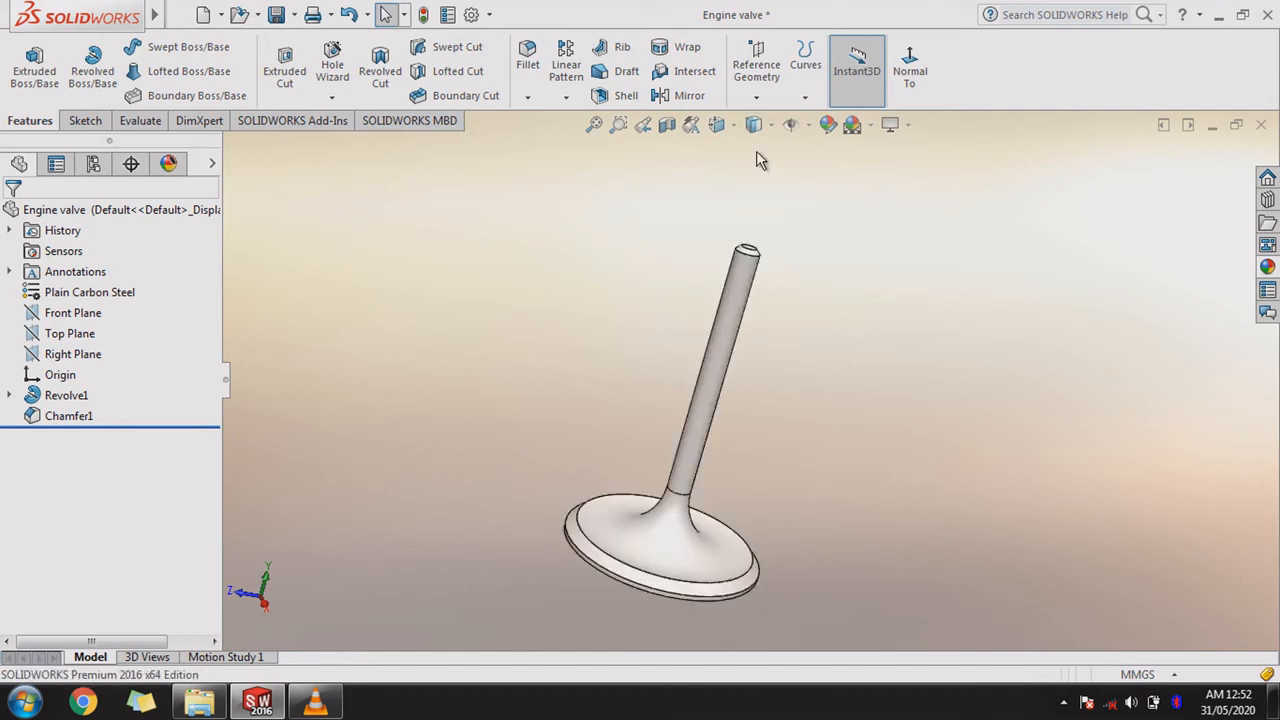
View the valve from the Right orientation, tilt it to look from above, and return to the previous view.
{"action": "left_click", "coordinate": [734, 124]}
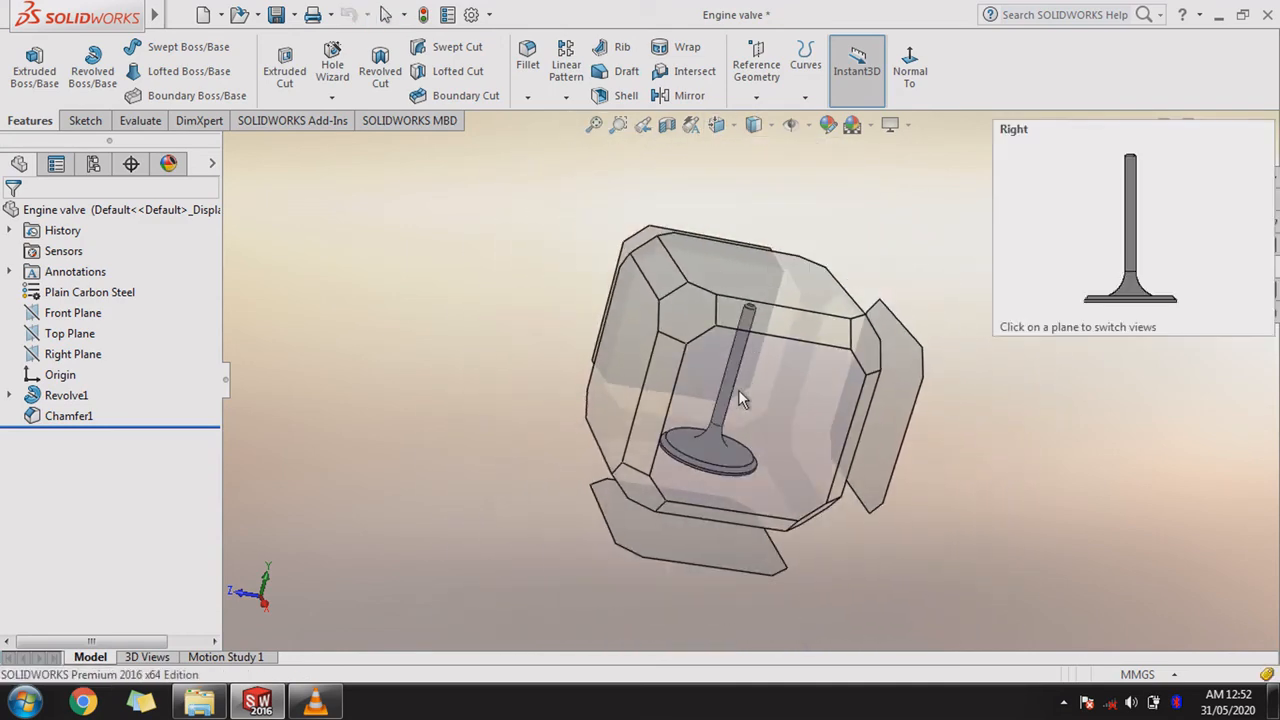
{"action": "left_click", "coordinate": [738, 389]}
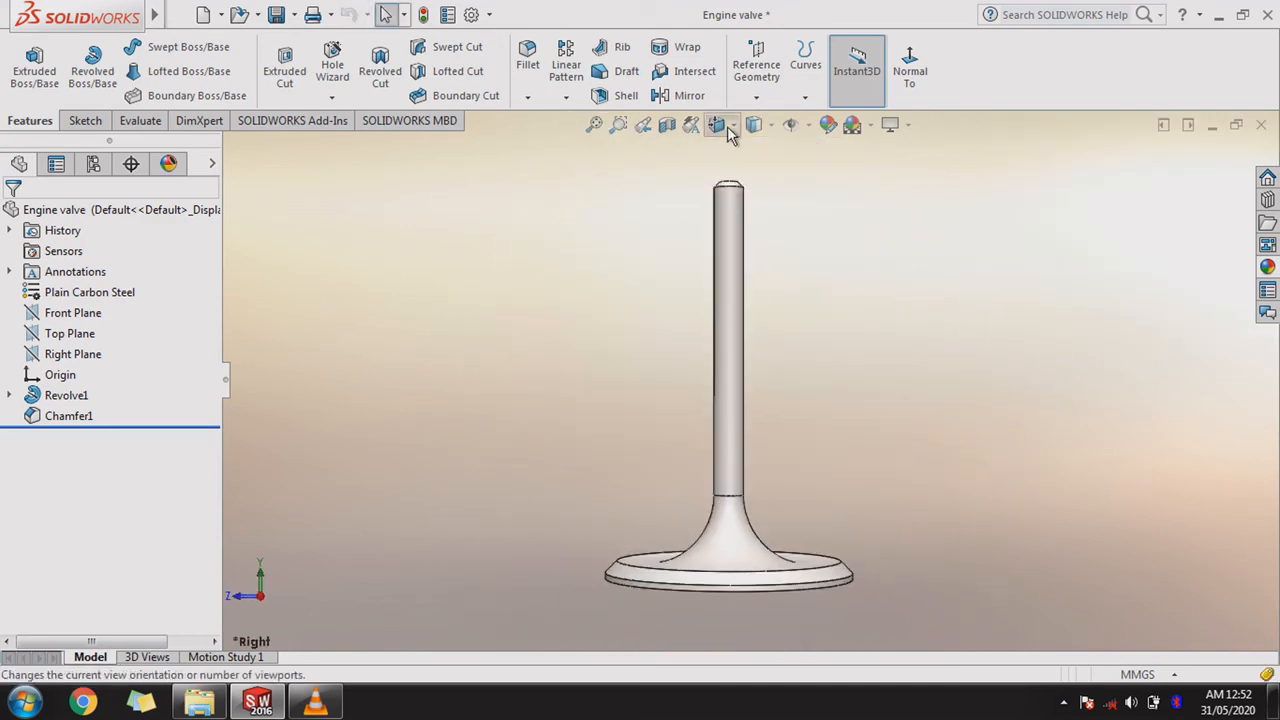
{"action": "left_click", "coordinate": [727, 126]}
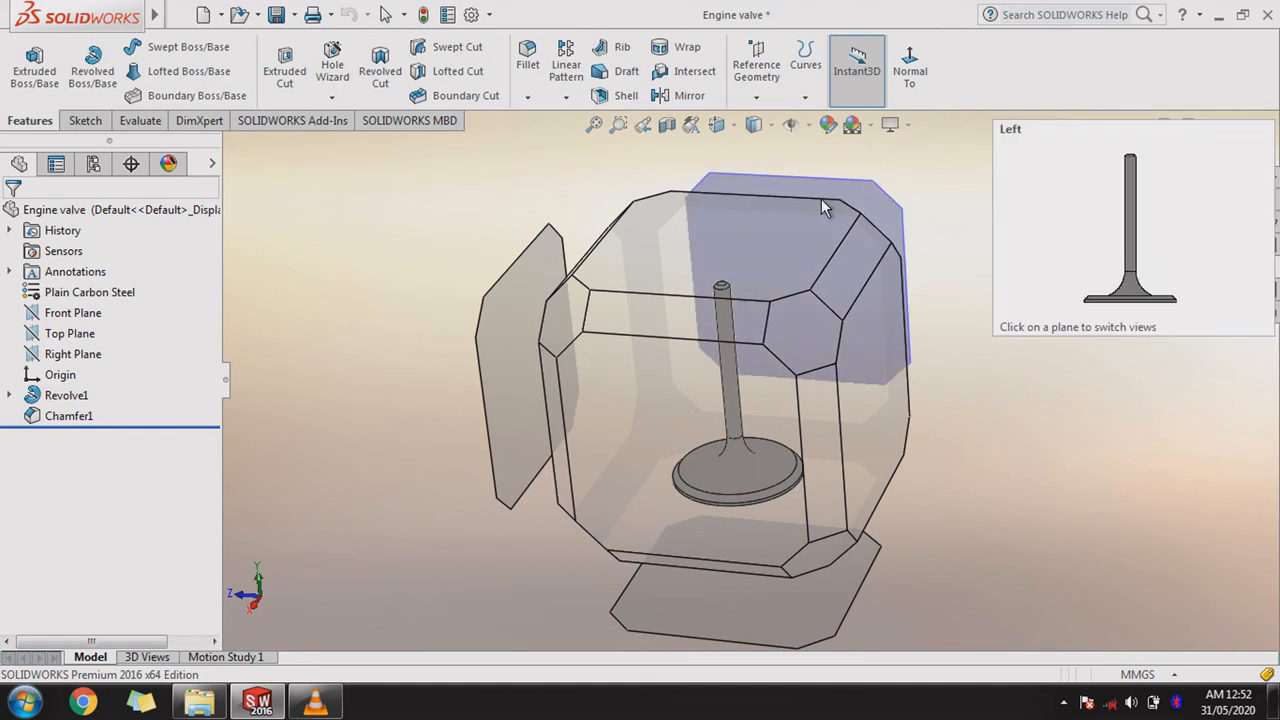
{"action": "left_click", "coordinate": [702, 131]}
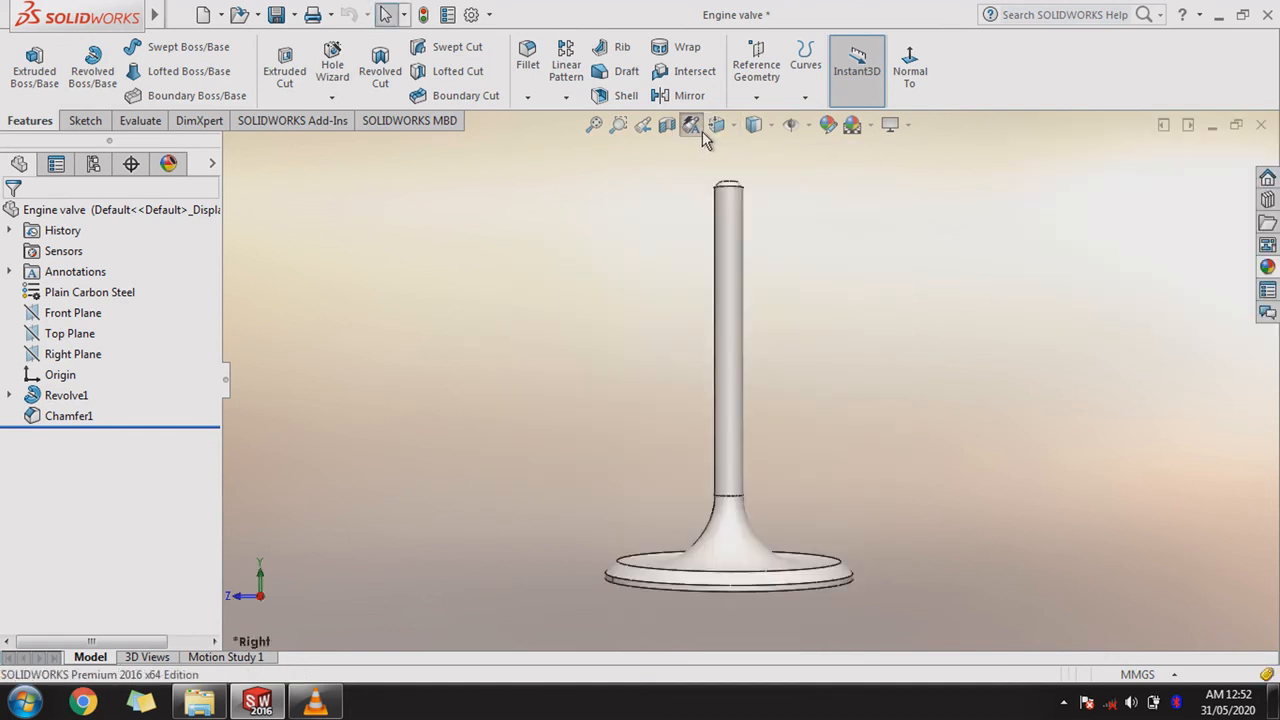
{"action": "middle_click_drag", "start_coordinate": [796, 271], "coordinate": [800, 414]}
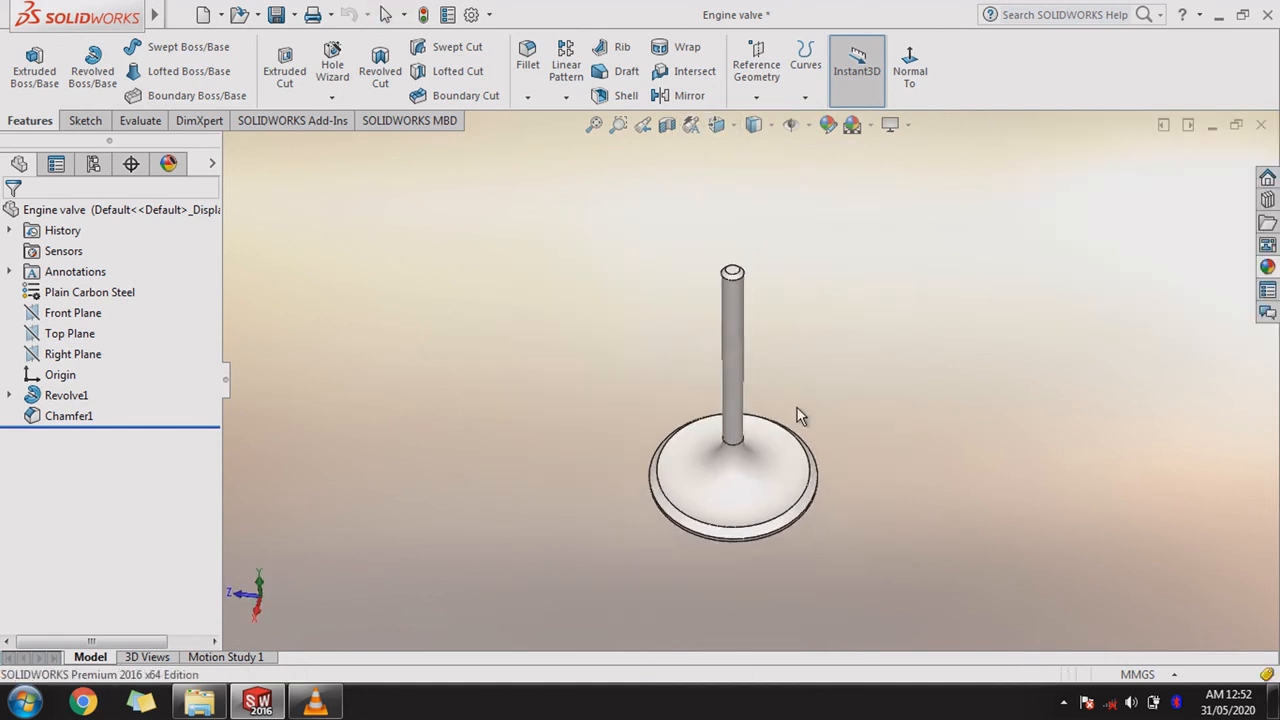
{"action": "left_click", "coordinate": [645, 127]}
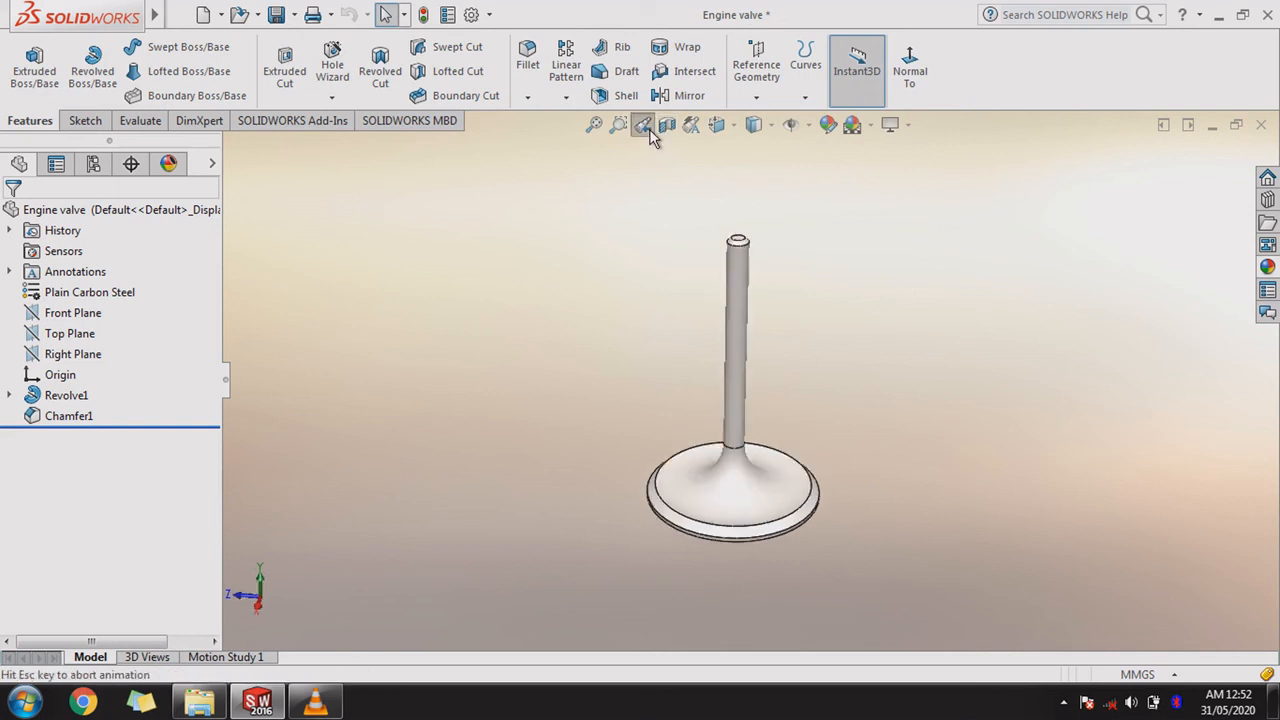